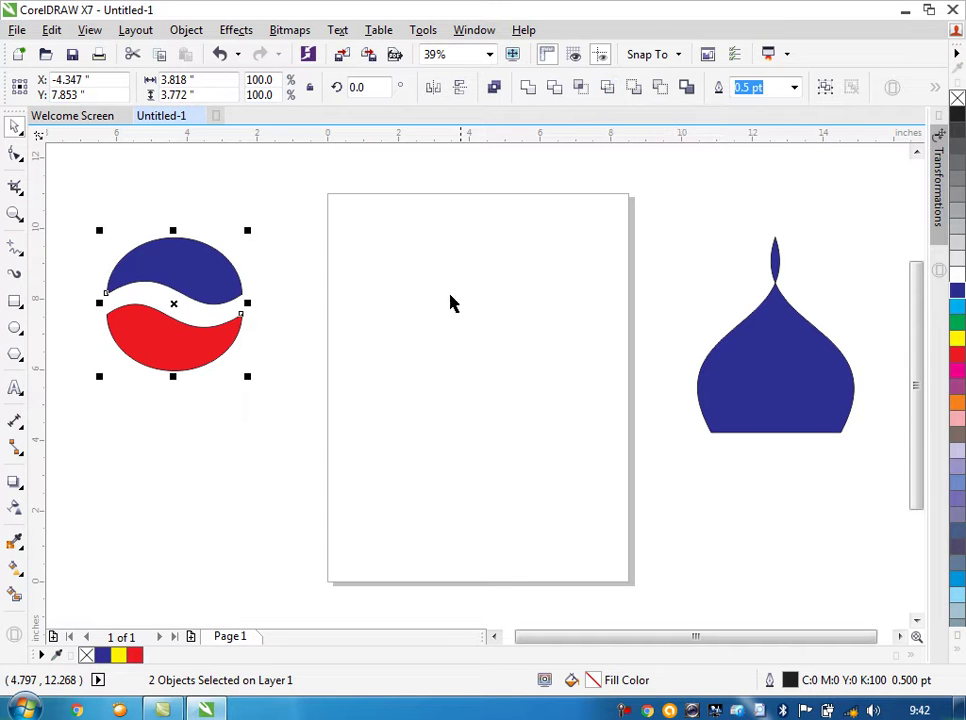
Copy the blue half of the wave-split ellipse onto the upper part of the page and fill the copy black.
{"action": "left_click", "coordinate": [305, 300]}
{"action": "left_click_drag", "start_coordinate": [168, 265], "coordinate": [446, 250]}
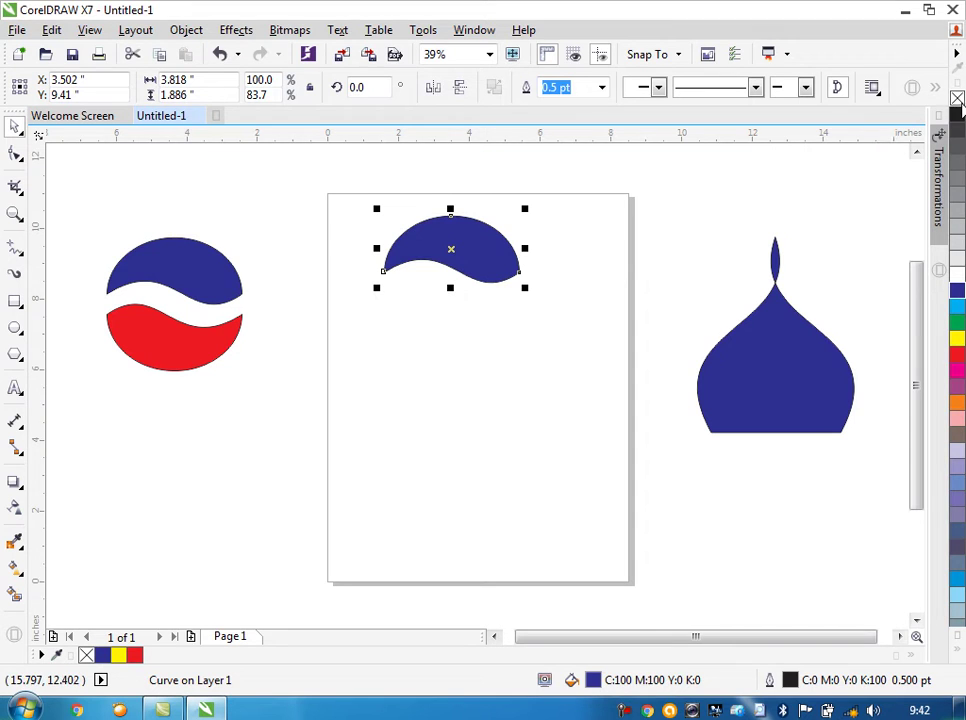
{"action": "left_click", "coordinate": [955, 118]}
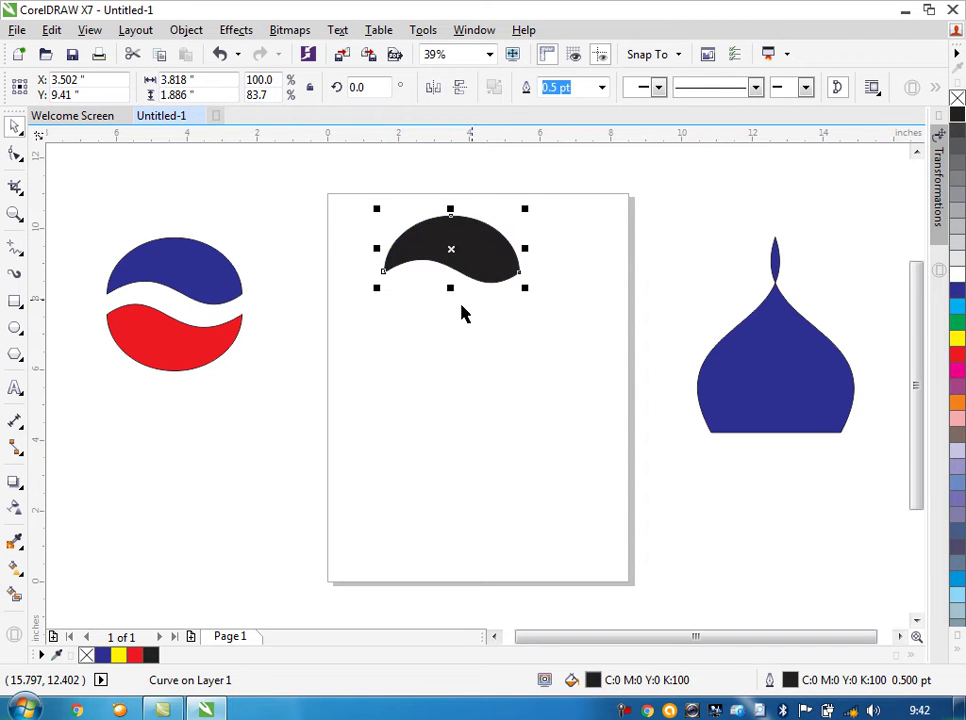
Rotate the black shape about 32 degrees counterclockwise to form one side of the hair.
{"action": "left_click", "coordinate": [457, 245]}
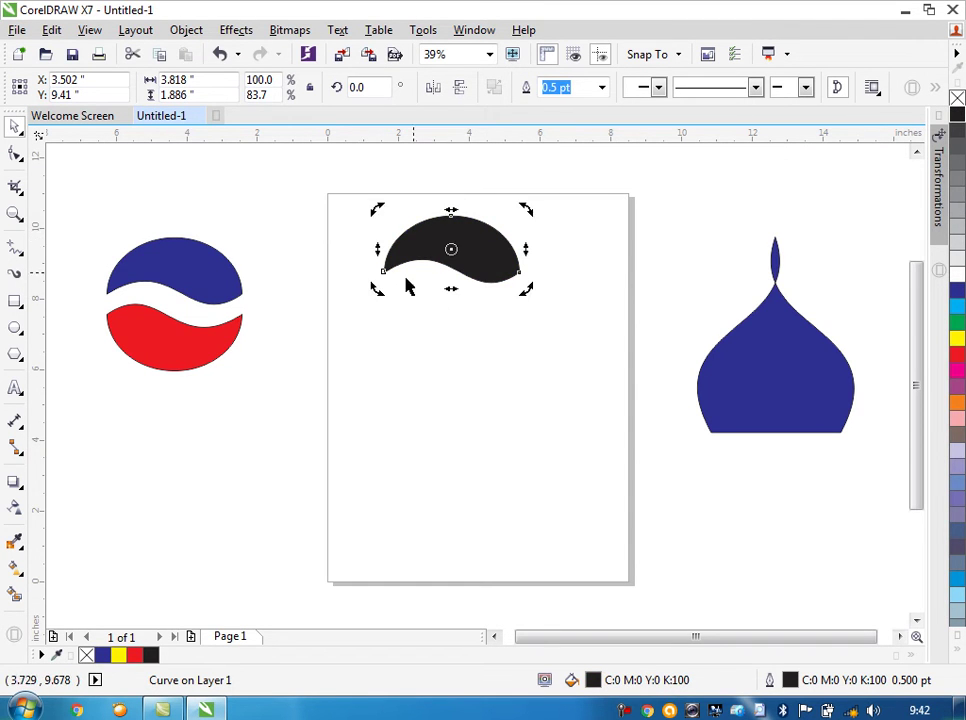
{"action": "left_click_drag", "start_coordinate": [379, 297], "coordinate": [404, 337]}
{"action": "left_click", "coordinate": [440, 254]}
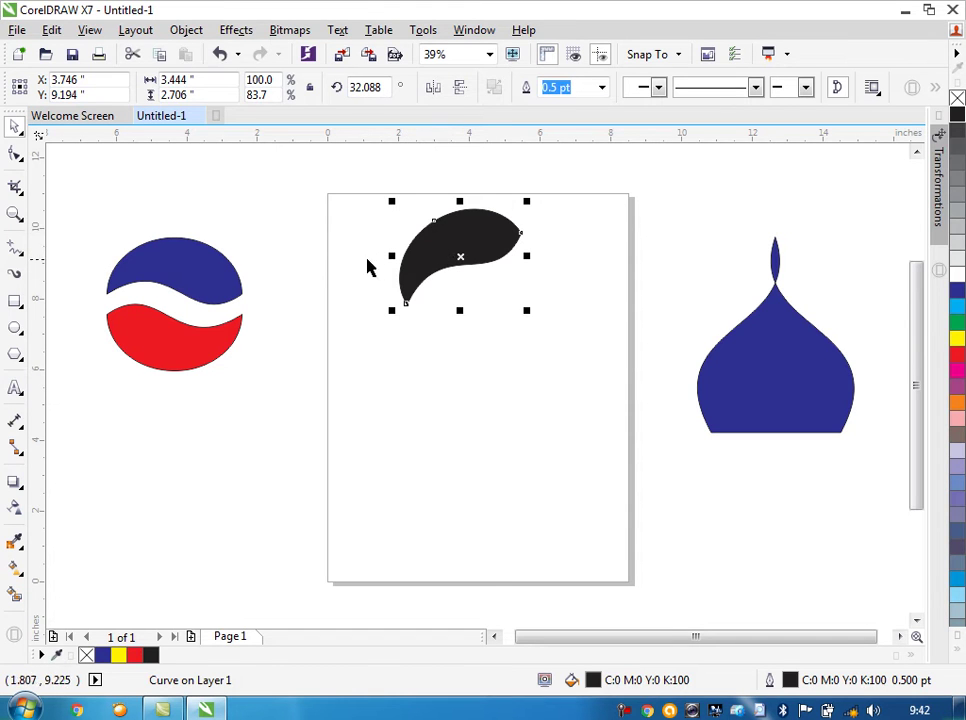
Make a horizontally mirrored copy of the black shape on its right side and shrink it proportionally to about 2.48 by 1.95 inches.
{"action": "left_click_drag", "start_coordinate": [390, 256], "coordinate": [499, 277]}
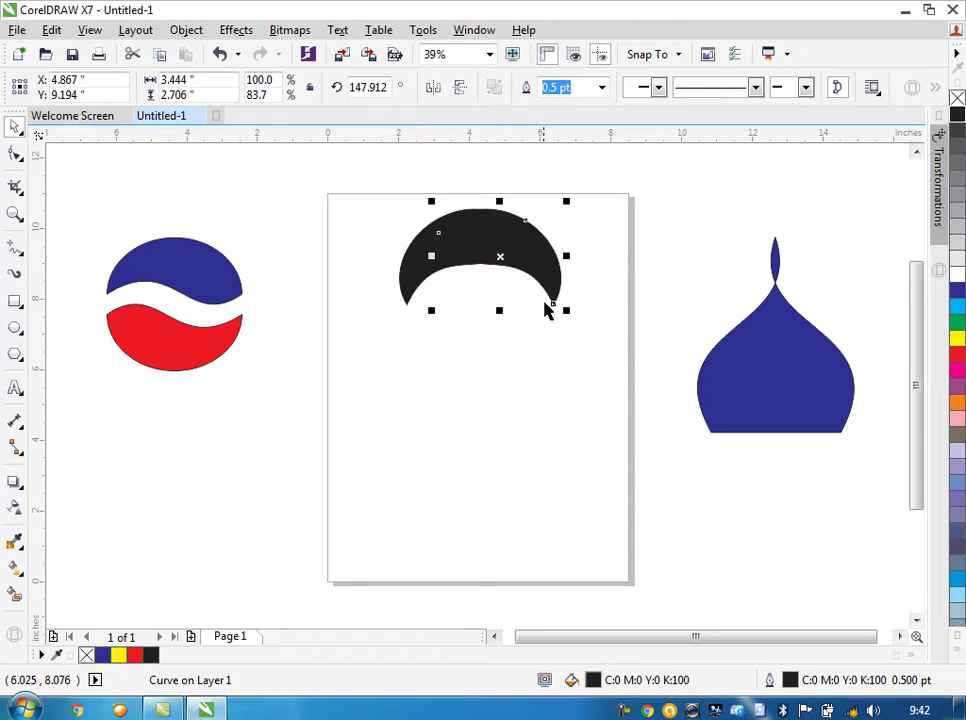
{"action": "mouse_move", "coordinate": [569, 310]}
{"action": "left_mouse_down"}
{"action": "mouse_move", "coordinate": [552, 308]}
{"action": "mouse_move", "coordinate": [552, 317]}
{"action": "left_mouse_up"}
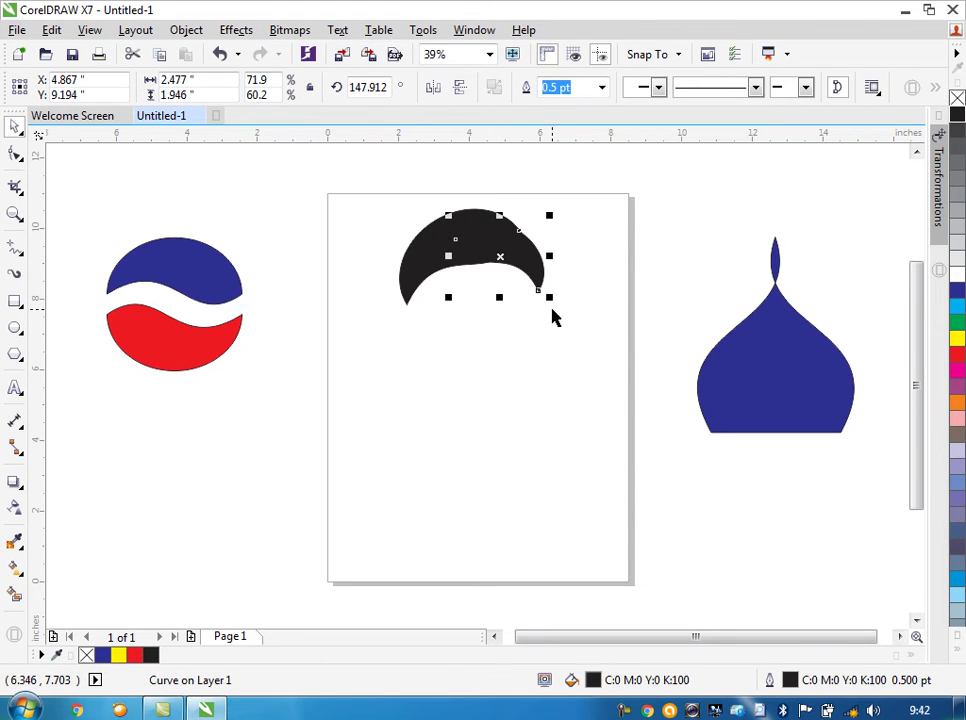
{"action": "left_click", "coordinate": [510, 248]}
{"action": "left_click_drag", "start_coordinate": [500, 254], "coordinate": [475, 238]}
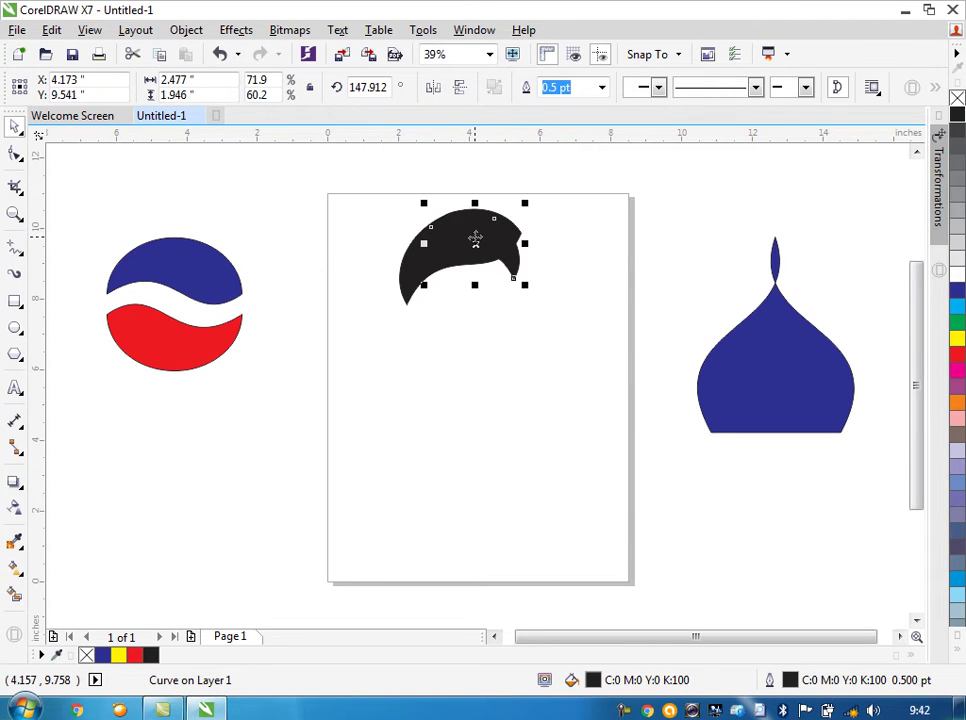
{"action": "key", "text": "ctrl+z"}
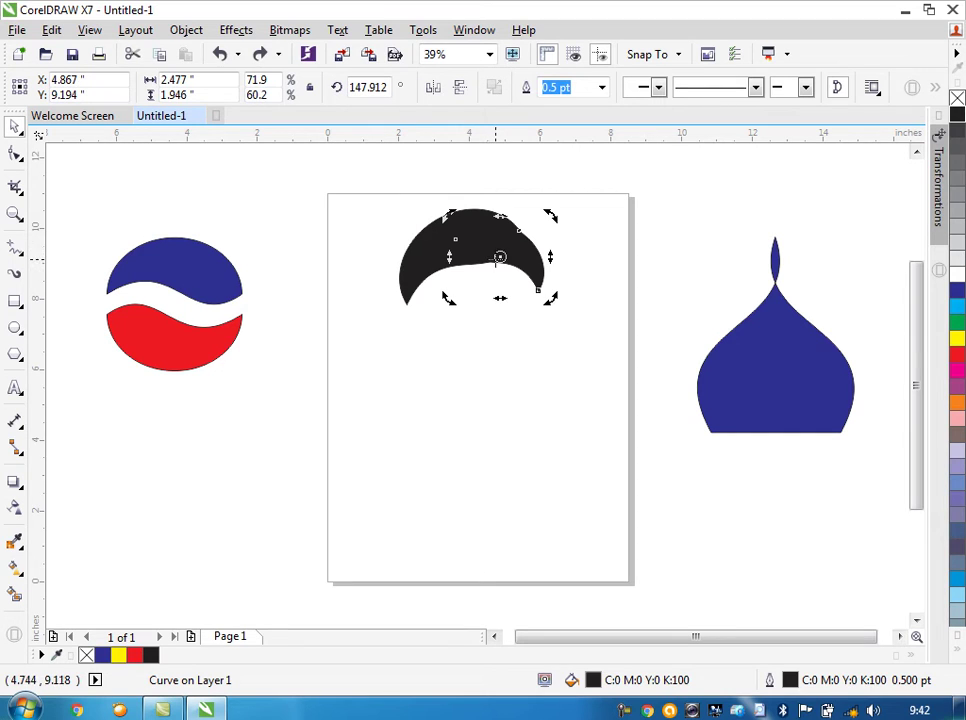
Rotate the smaller mirrored shape about 12 degrees clockwise around an upper-left pivot and position it as the right side of the hair.
{"action": "left_click_drag", "start_coordinate": [496, 257], "coordinate": [463, 229]}
{"action": "left_click_drag", "start_coordinate": [554, 301], "coordinate": [552, 340]}
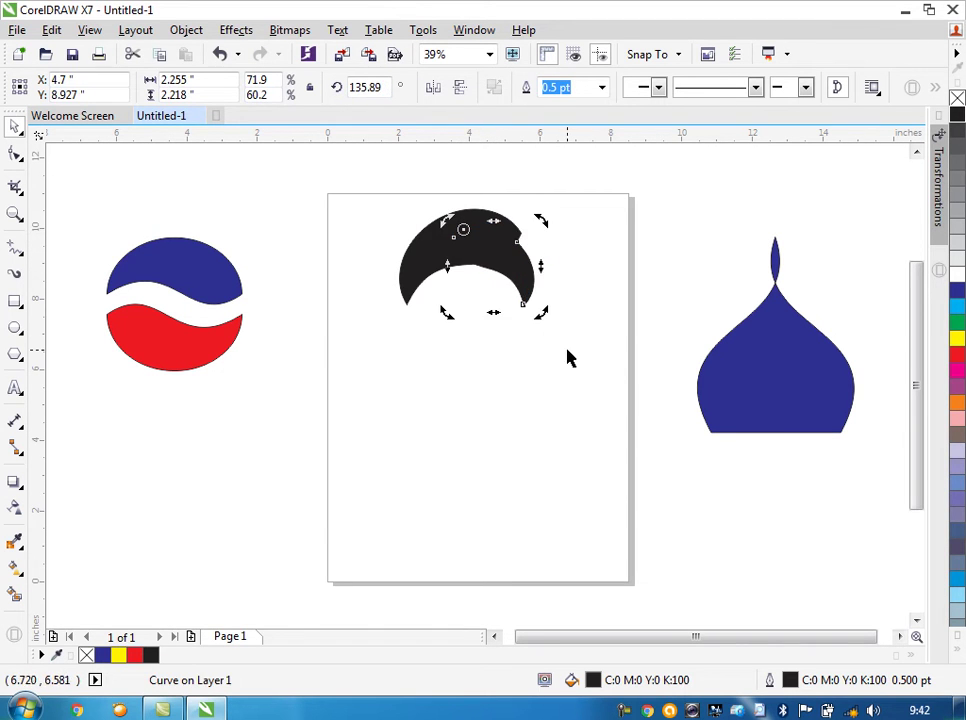
{"action": "left_click", "coordinate": [540, 316]}
{"action": "mouse_move", "coordinate": [515, 261]}
{"action": "left_mouse_down"}
{"action": "mouse_move", "coordinate": [528, 244]}
{"action": "mouse_move", "coordinate": [517, 262]}
{"action": "left_mouse_up"}
{"action": "left_click", "coordinate": [545, 373]}
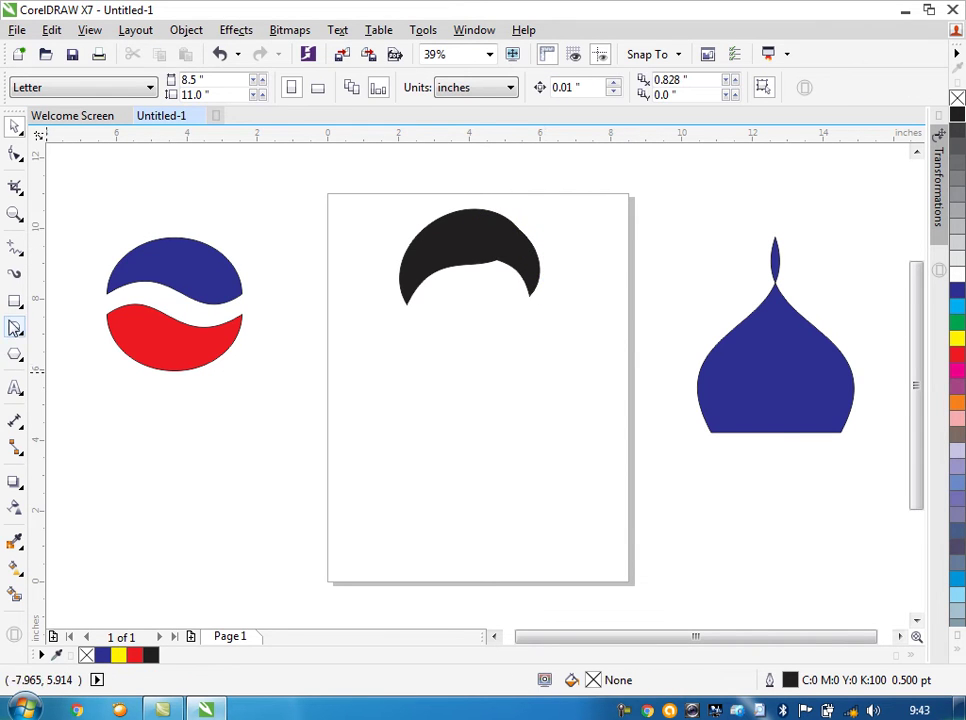
Draw a 3-Point Curve between the two hair tips, bulging downward as a chin, about 3.44 inches wide and 1.79 inches high.
{"action": "left_click", "coordinate": [13, 249]}
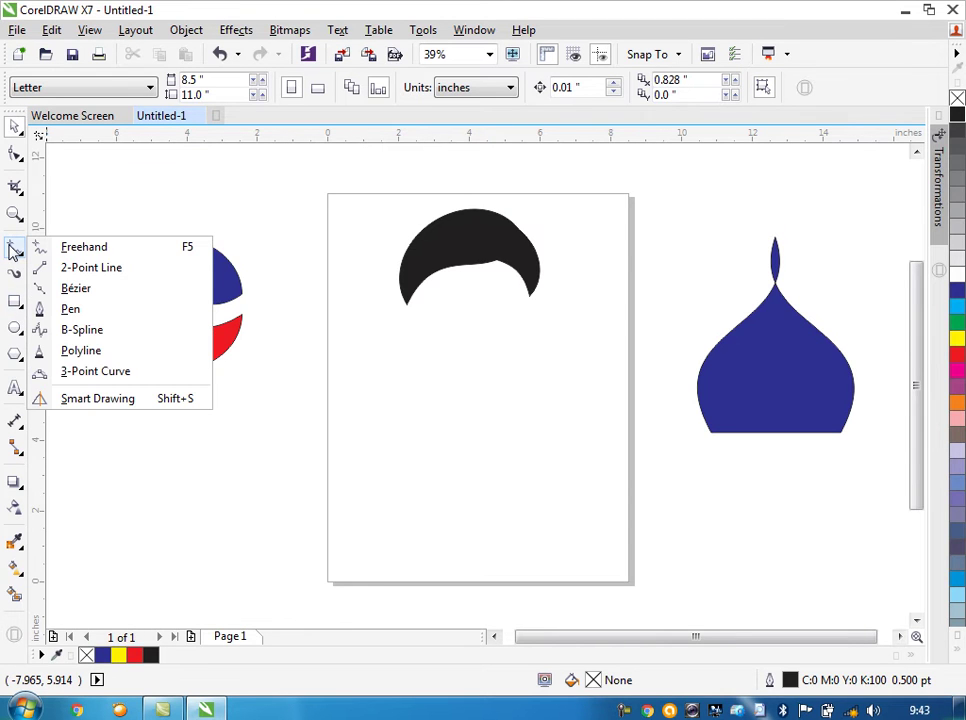
{"action": "left_click", "coordinate": [104, 372]}
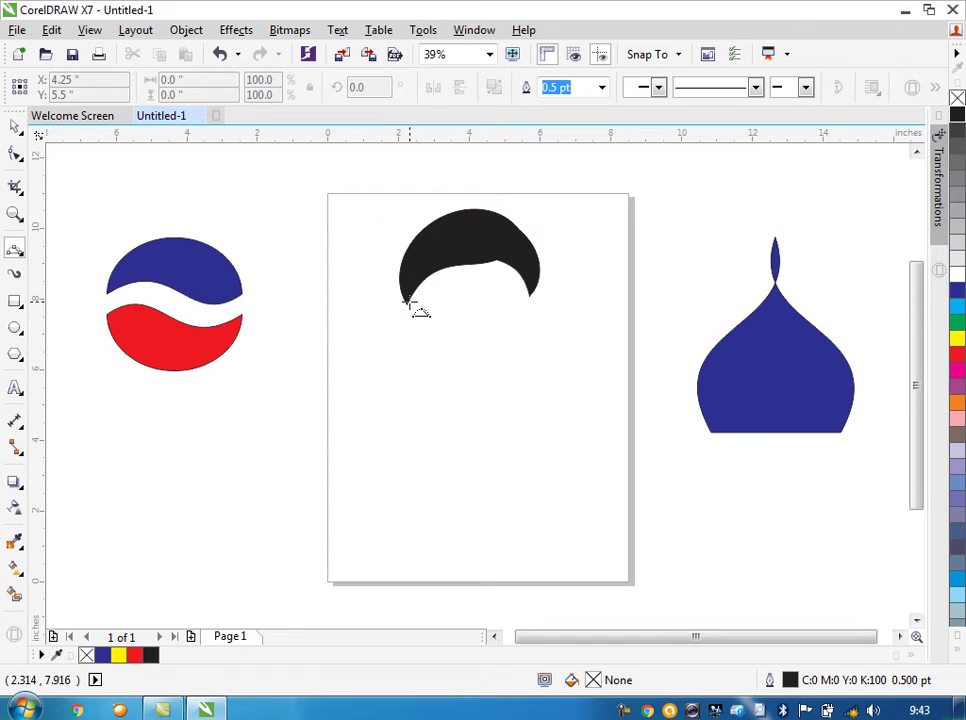
{"action": "left_click_drag", "start_coordinate": [405, 308], "coordinate": [527, 299]}
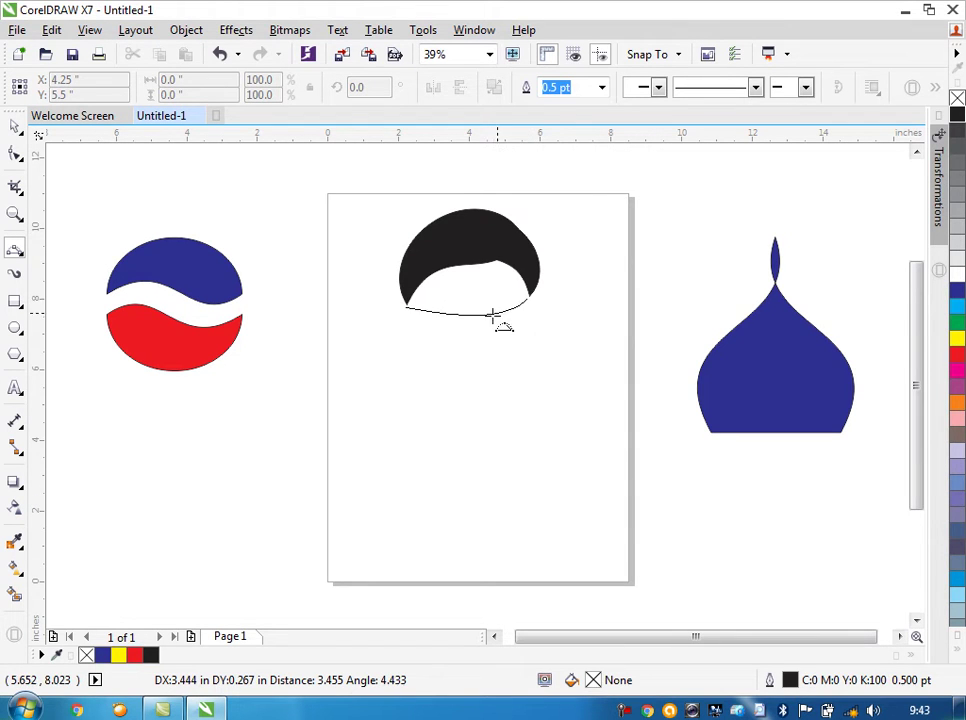
{"action": "left_click", "coordinate": [471, 360]}
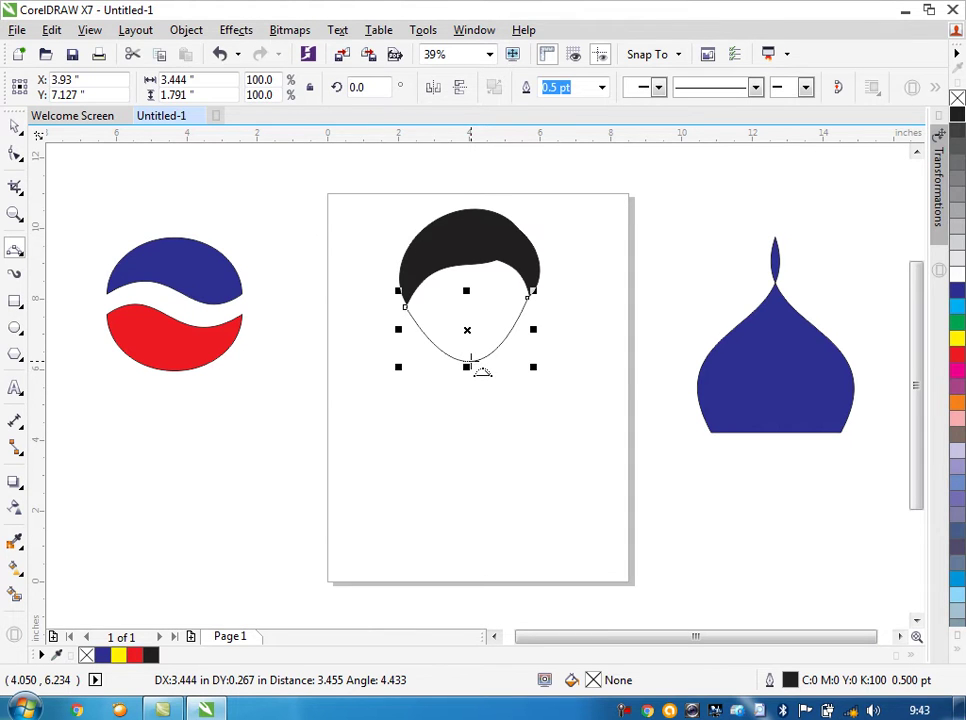
{"action": "left_click", "coordinate": [16, 125]}
{"action": "left_click", "coordinate": [380, 433]}
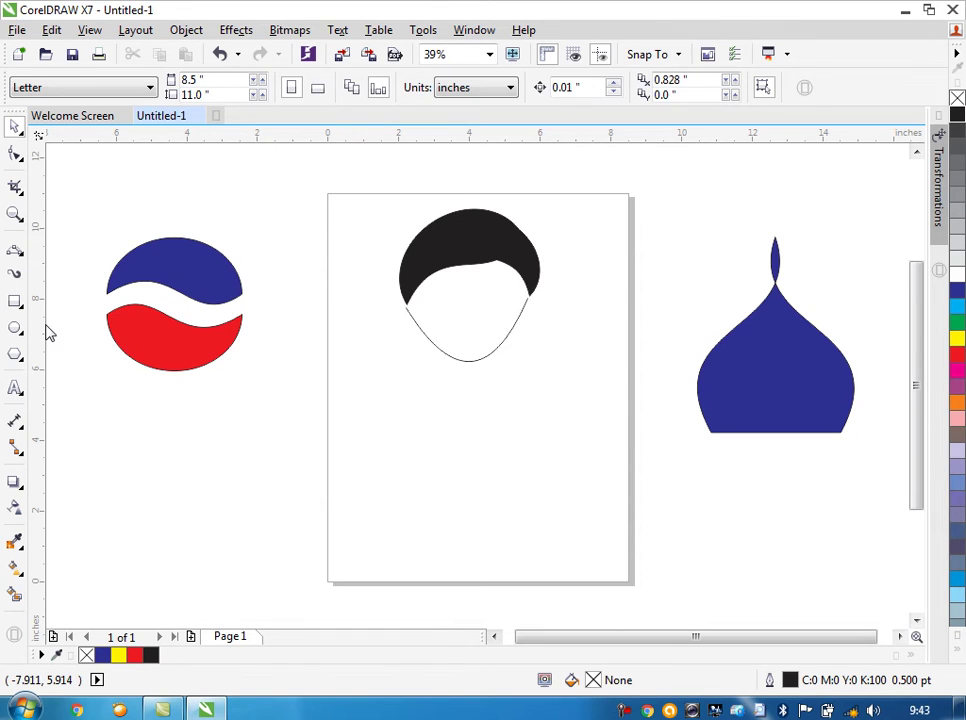
Draw a straight horizontal Freehand line about 1.1 inches long below the face and place a copy about 1.7 inches beneath it.
{"action": "key", "text": "F5"}
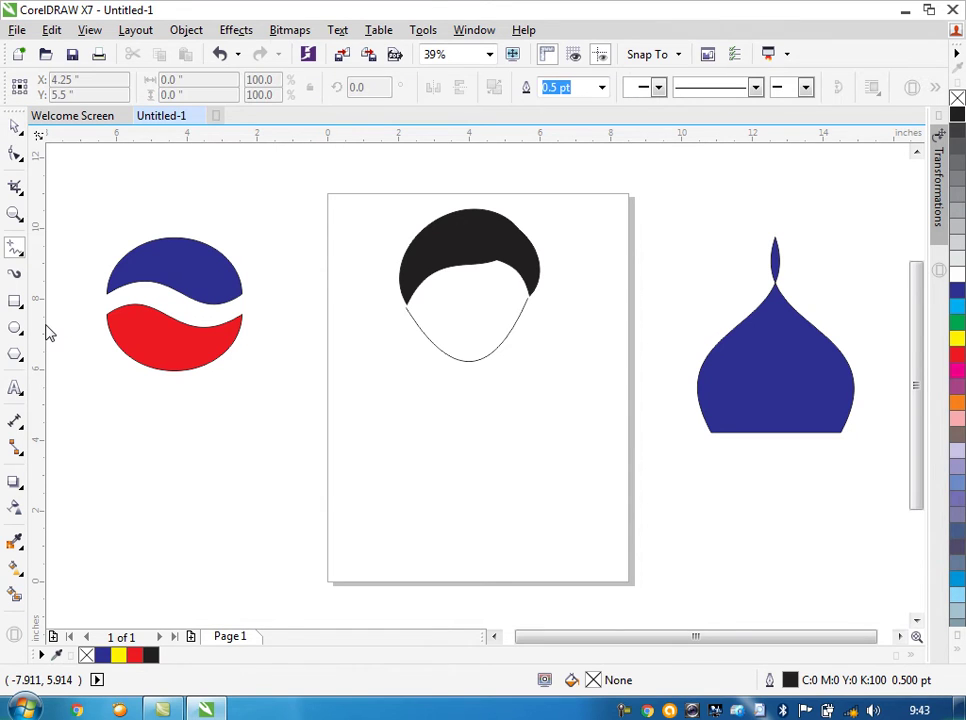
{"action": "left_click", "coordinate": [380, 436]}
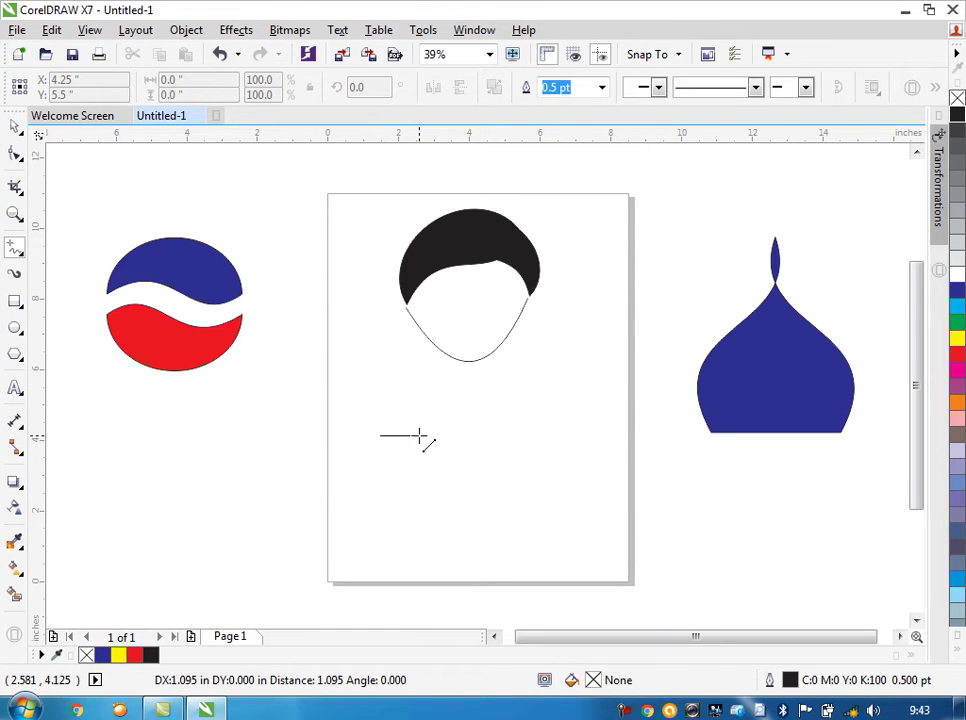
{"action": "left_click", "coordinate": [420, 436]}
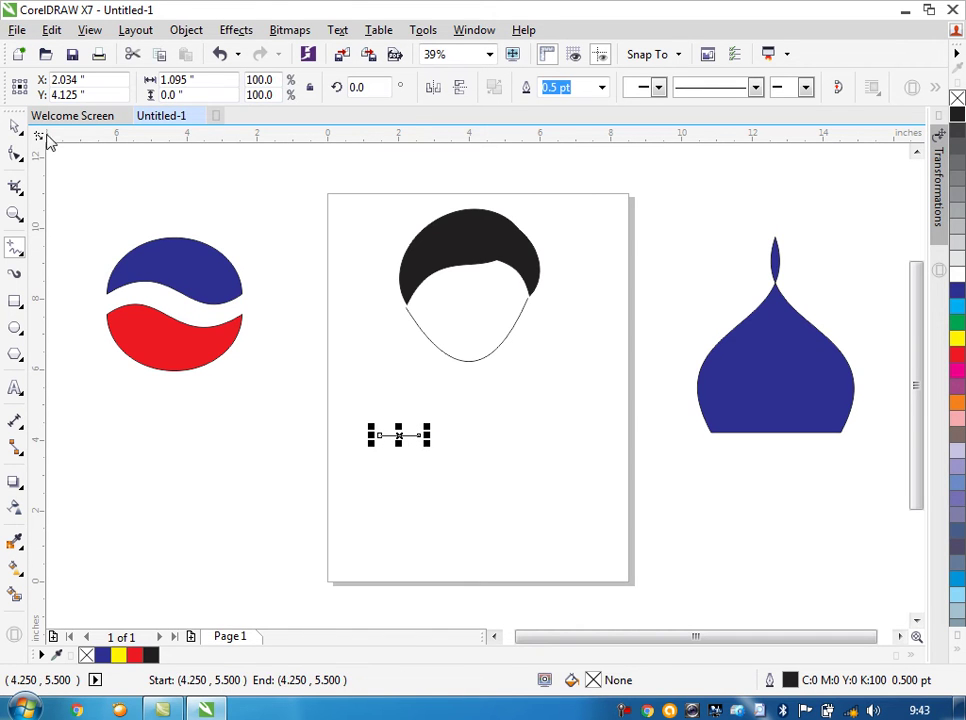
{"action": "left_click", "coordinate": [15, 127]}
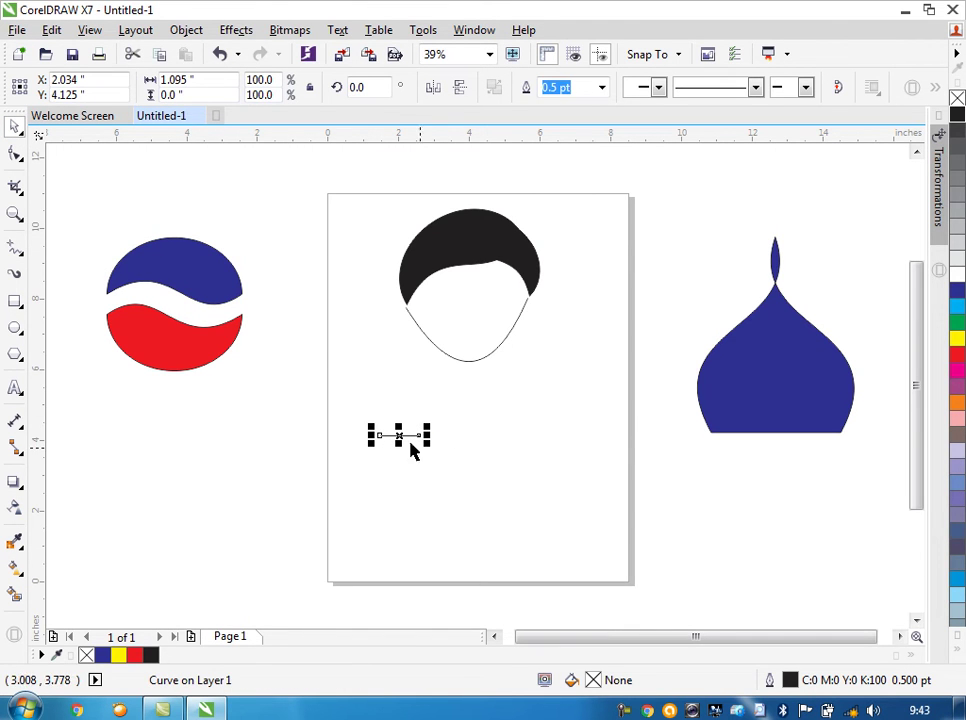
{"action": "left_click_drag", "start_coordinate": [399, 437], "coordinate": [403, 497]}
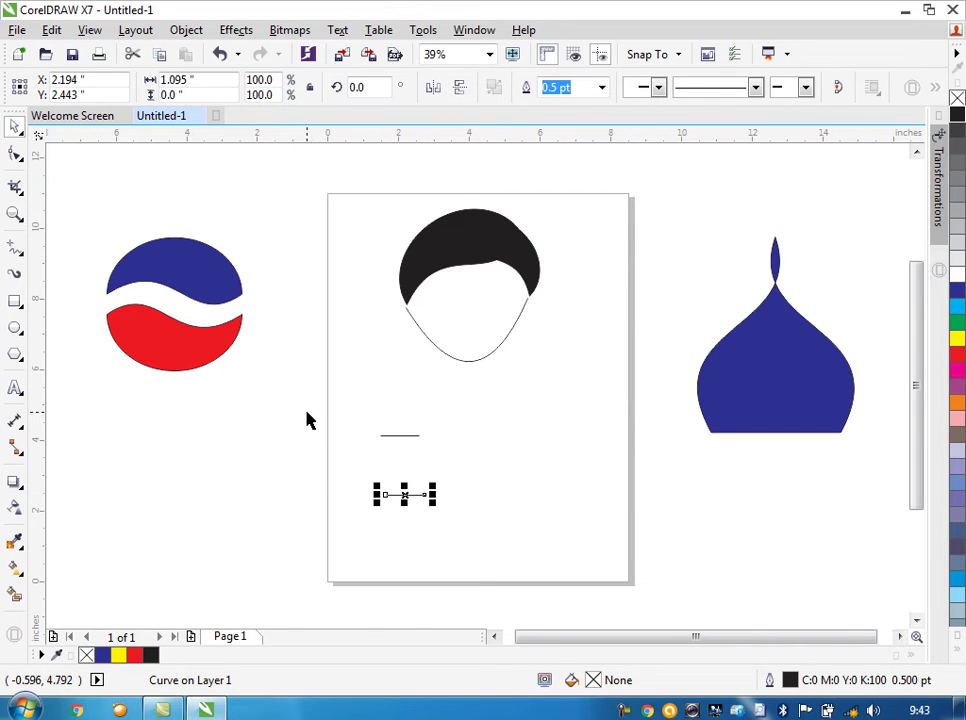
Place a horizontal guideline at about 2.81 inches, just above the copied line.
{"action": "key", "text": "z"}
{"action": "left_click_drag", "start_coordinate": [347, 472], "coordinate": [466, 541]}
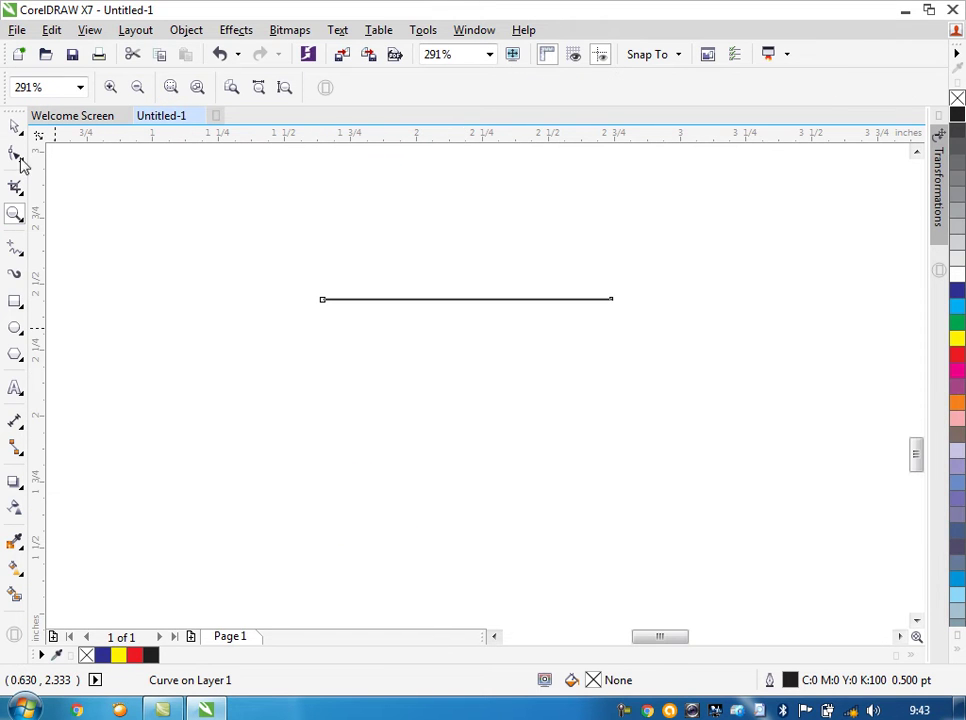
{"action": "left_click", "coordinate": [15, 125]}
{"action": "left_click_drag", "start_coordinate": [502, 138], "coordinate": [505, 202]}
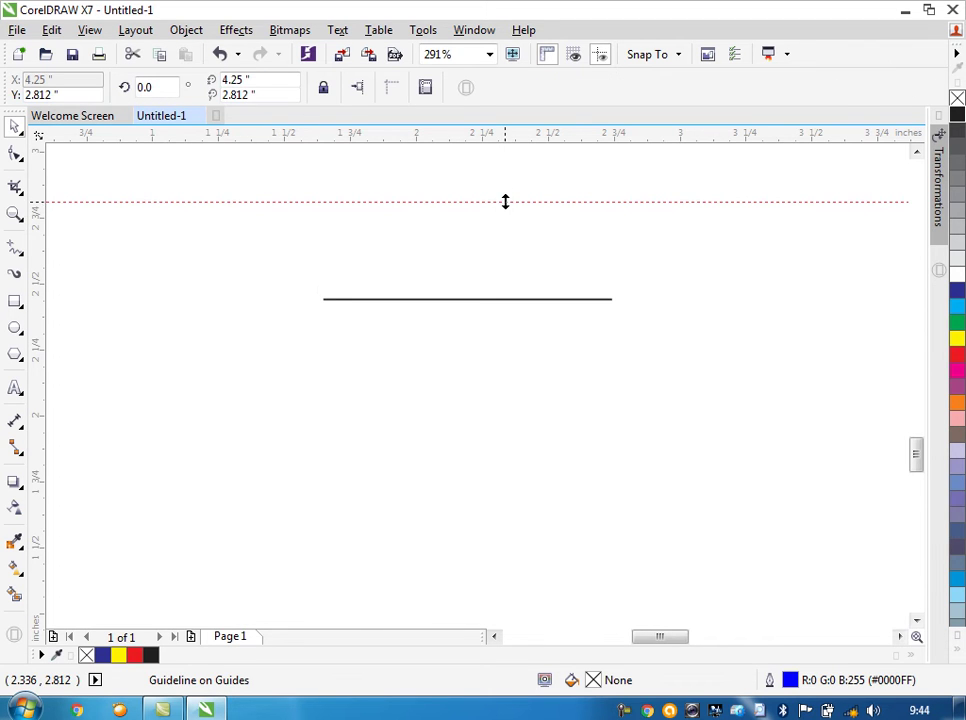
Convert the copied line into an editable curve through its right end node.
{"action": "left_click_drag", "start_coordinate": [300, 254], "coordinate": [688, 420]}
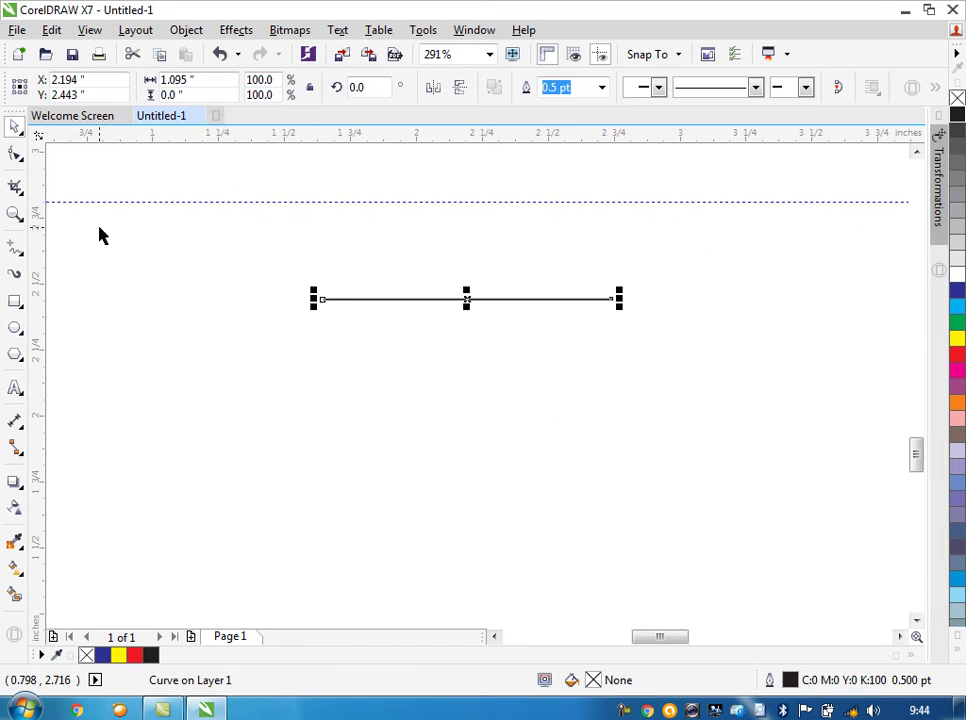
{"action": "left_click", "coordinate": [16, 152]}
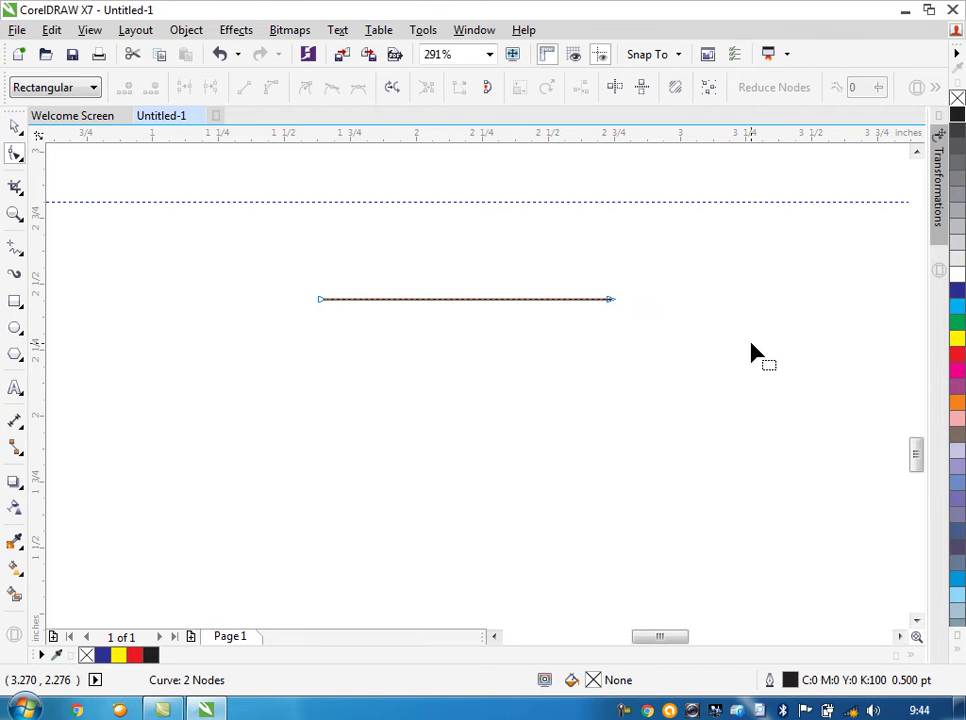
{"action": "left_click_drag", "start_coordinate": [589, 257], "coordinate": [645, 333]}
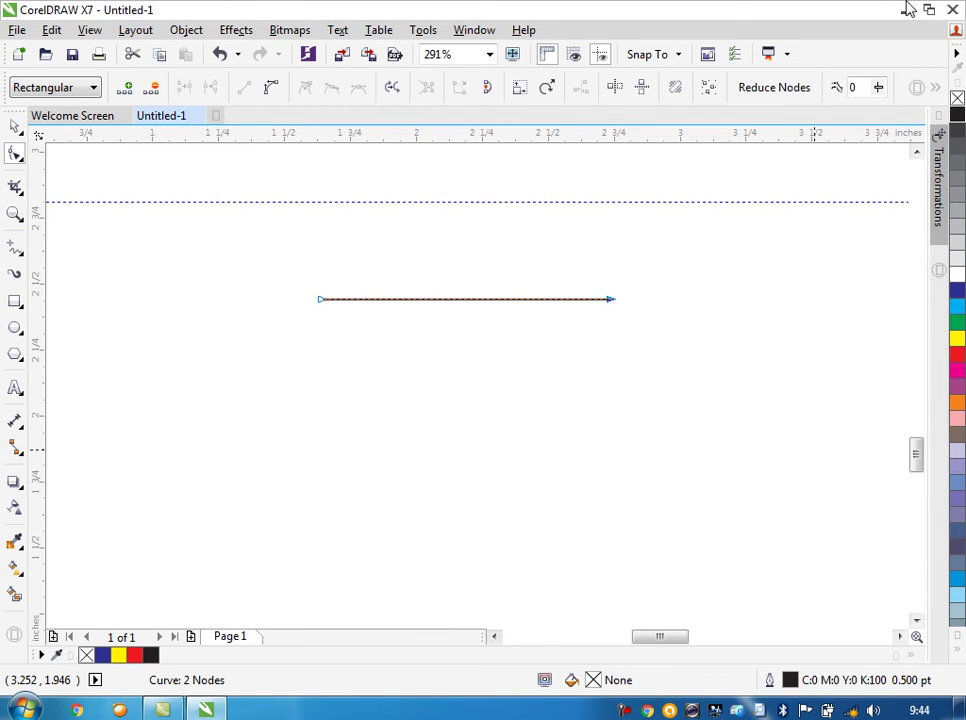
{"action": "left_click", "coordinate": [274, 92]}
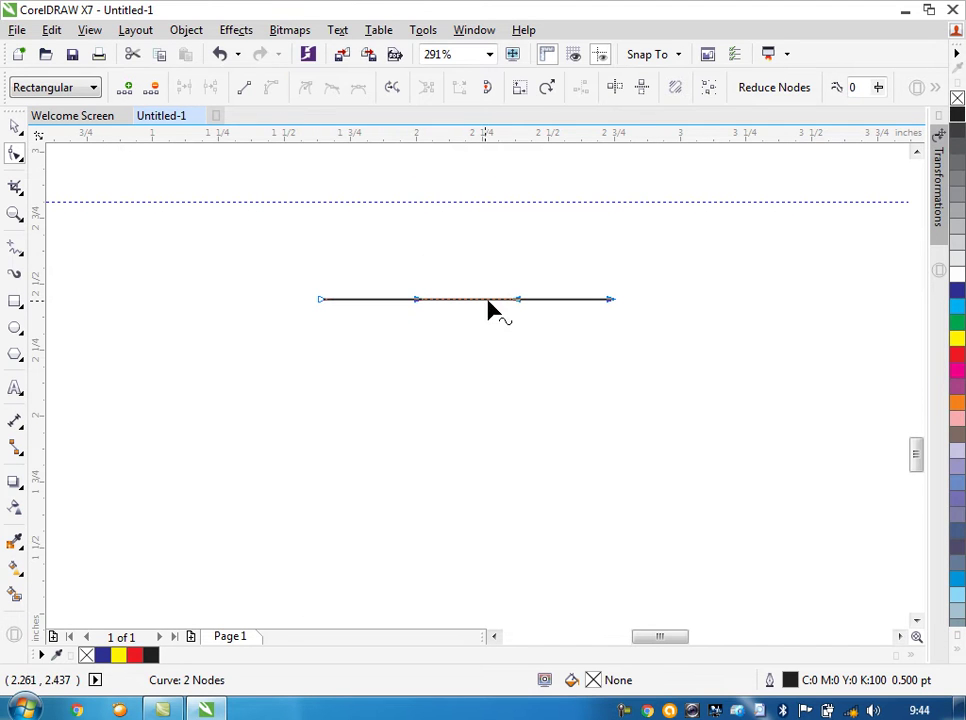
Enable snapping to guidelines and pull the right node's control handle up and inward onto the guideline to bend the line.
{"action": "left_click_drag", "start_coordinate": [518, 305], "coordinate": [447, 206]}
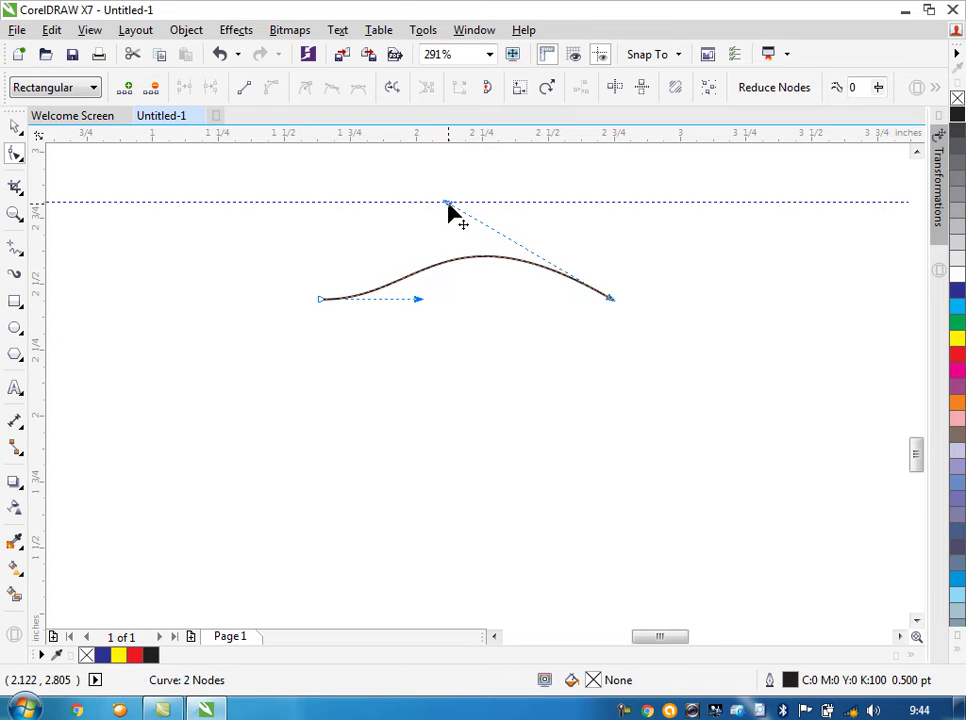
{"action": "key", "text": "ctrl+z"}
{"action": "left_click", "coordinate": [640, 54]}
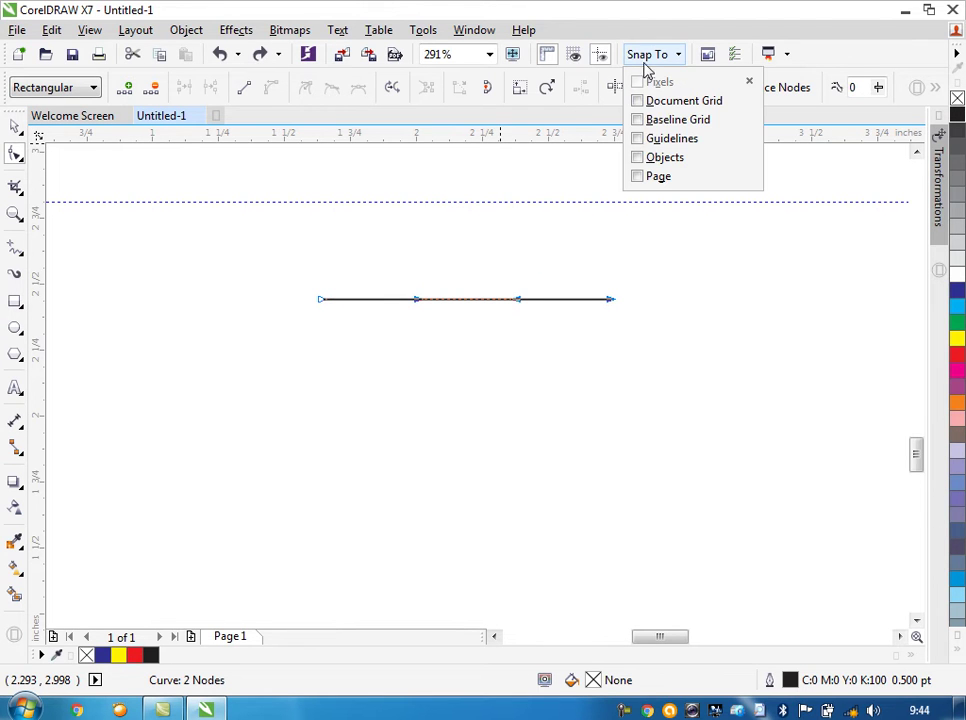
{"action": "left_click", "coordinate": [638, 138]}
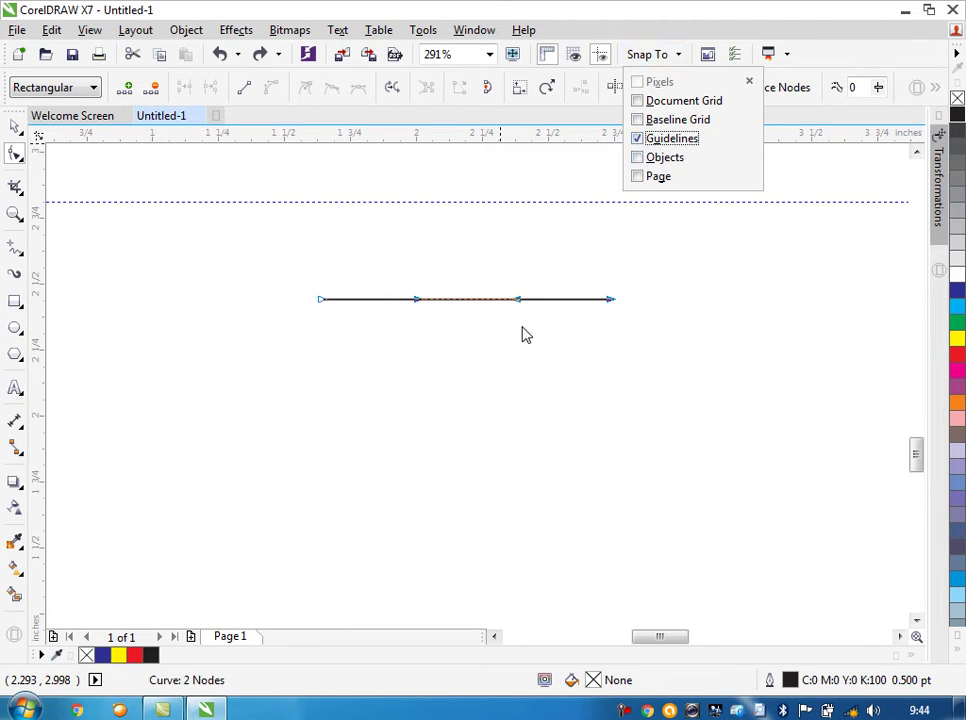
{"action": "left_click", "coordinate": [519, 334]}
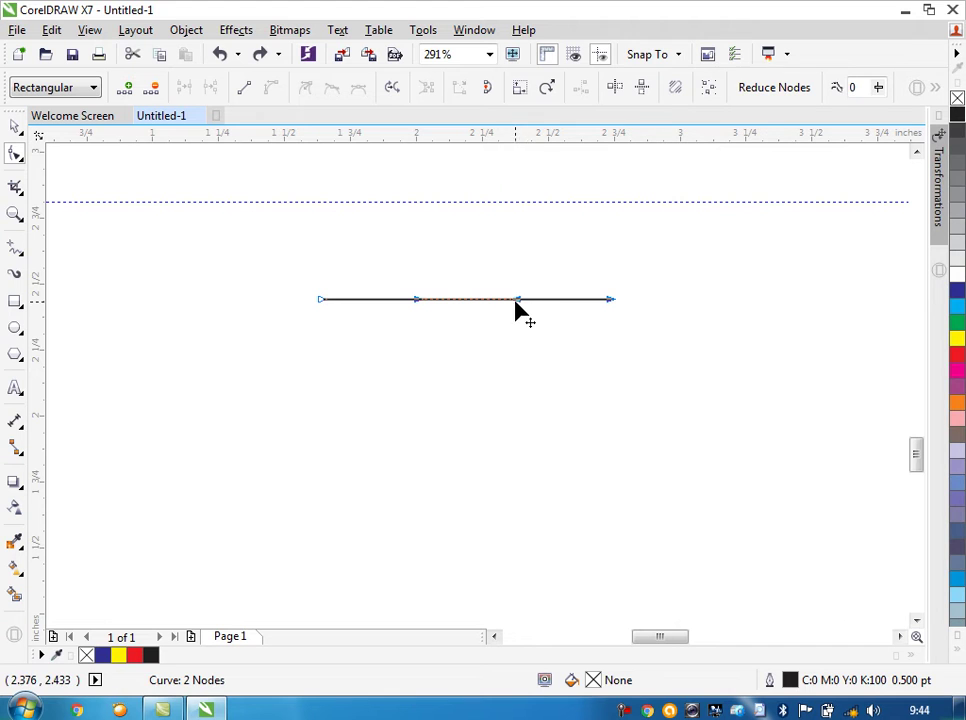
{"action": "left_click_drag", "start_coordinate": [519, 301], "coordinate": [432, 203]}
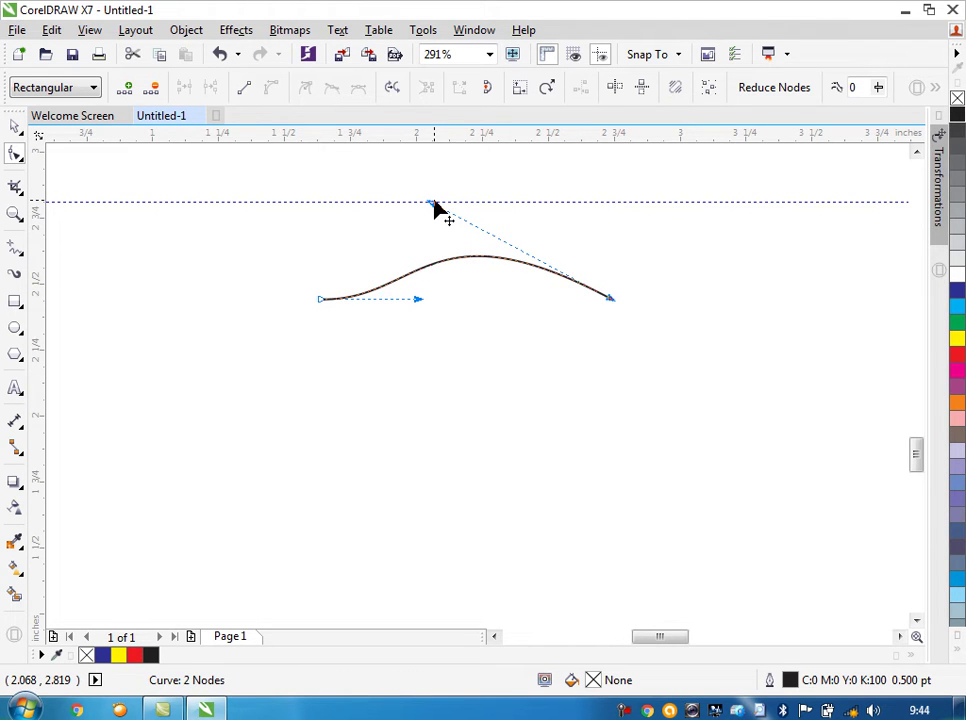
Add a vertically mirrored copy directly beneath the bent curve and combine both curves into one object.
{"action": "left_click", "coordinate": [17, 127]}
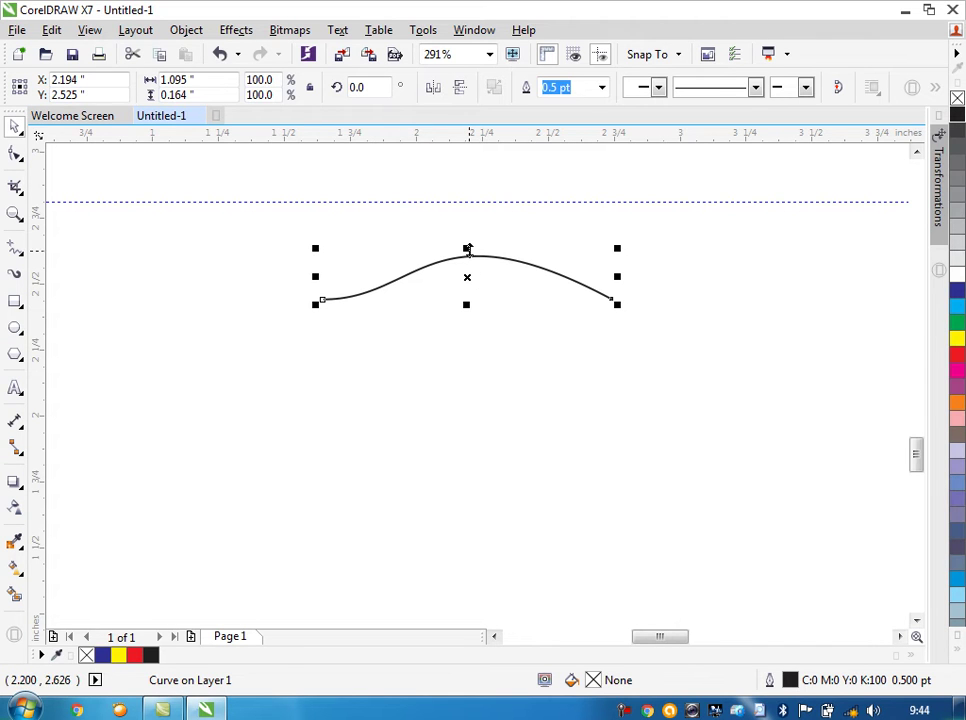
{"action": "left_click_drag", "start_coordinate": [467, 248], "coordinate": [487, 333]}
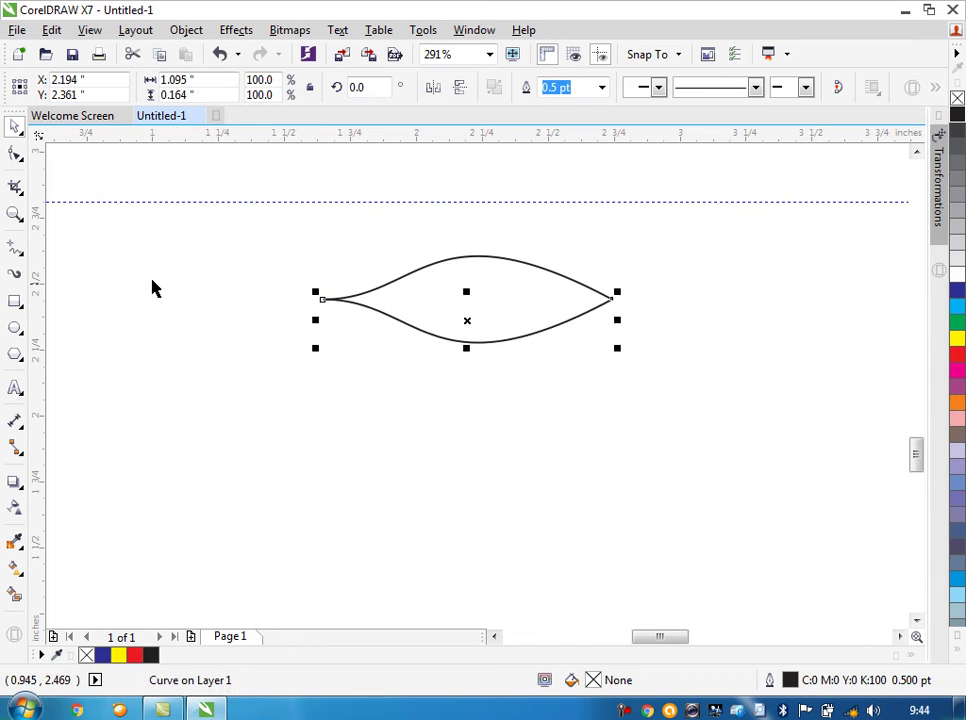
{"action": "left_click_drag", "start_coordinate": [252, 245], "coordinate": [821, 424]}
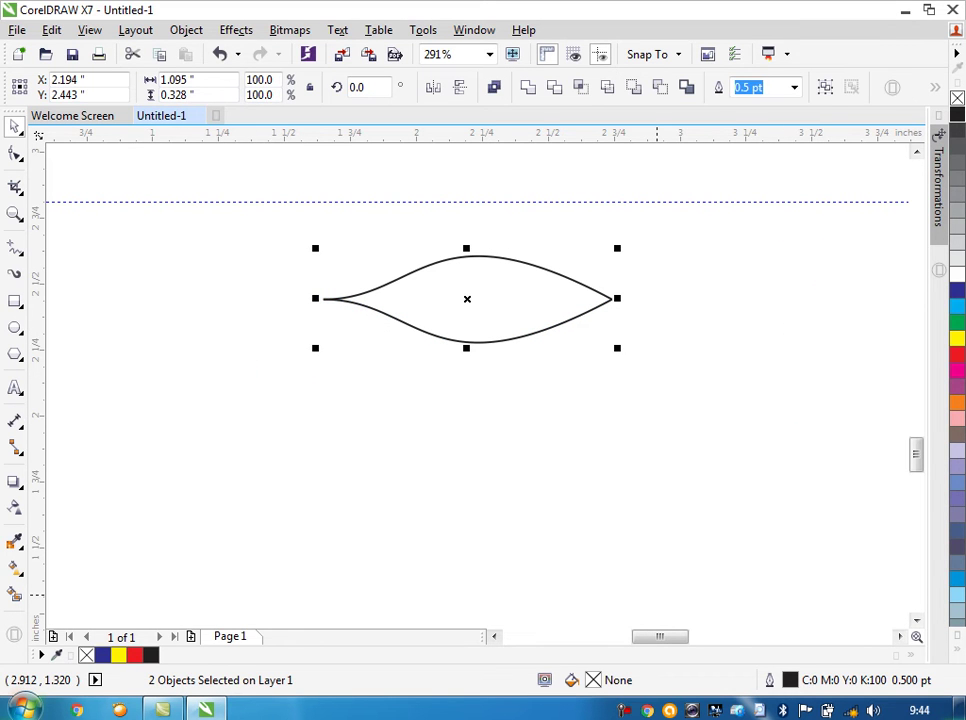
{"action": "left_click", "coordinate": [494, 87]}
Join the overlapping end nodes at both corners of the eye outline and stretch it symmetrically to about 0.378 inches tall.
{"action": "left_click", "coordinate": [16, 153]}
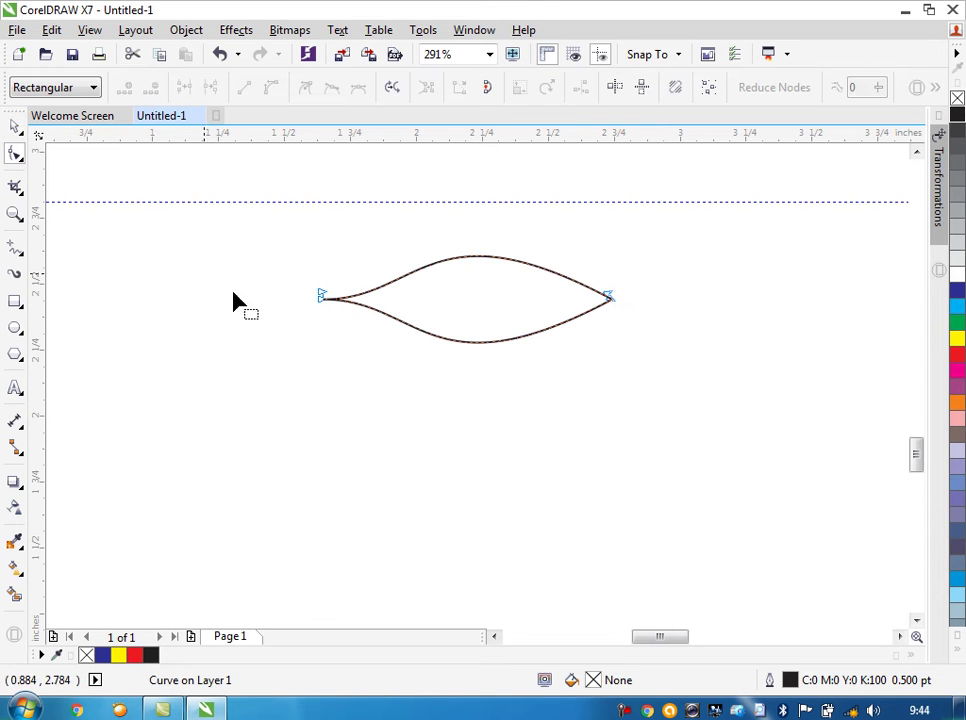
{"action": "left_click_drag", "start_coordinate": [260, 255], "coordinate": [373, 354]}
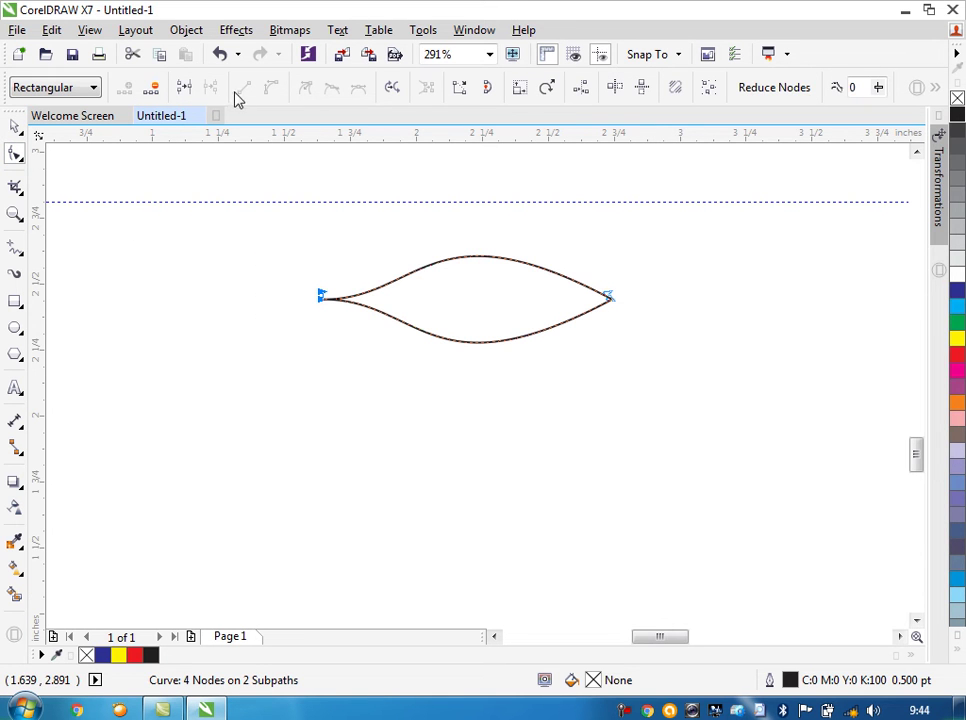
{"action": "left_click", "coordinate": [184, 87]}
{"action": "left_click_drag", "start_coordinate": [652, 270], "coordinate": [591, 334]}
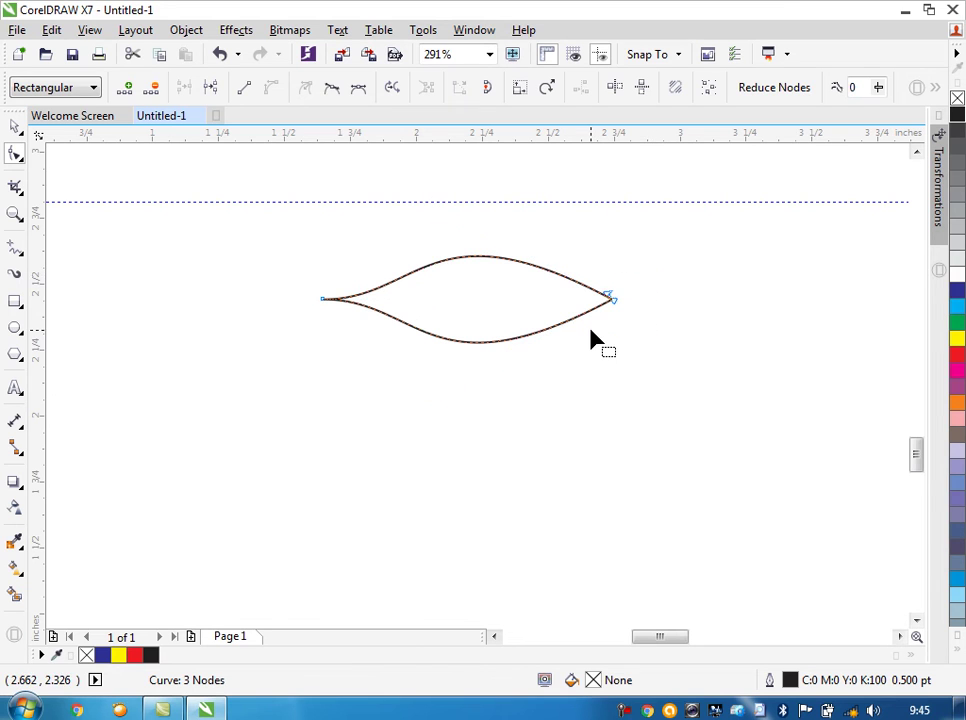
{"action": "left_click", "coordinate": [186, 87]}
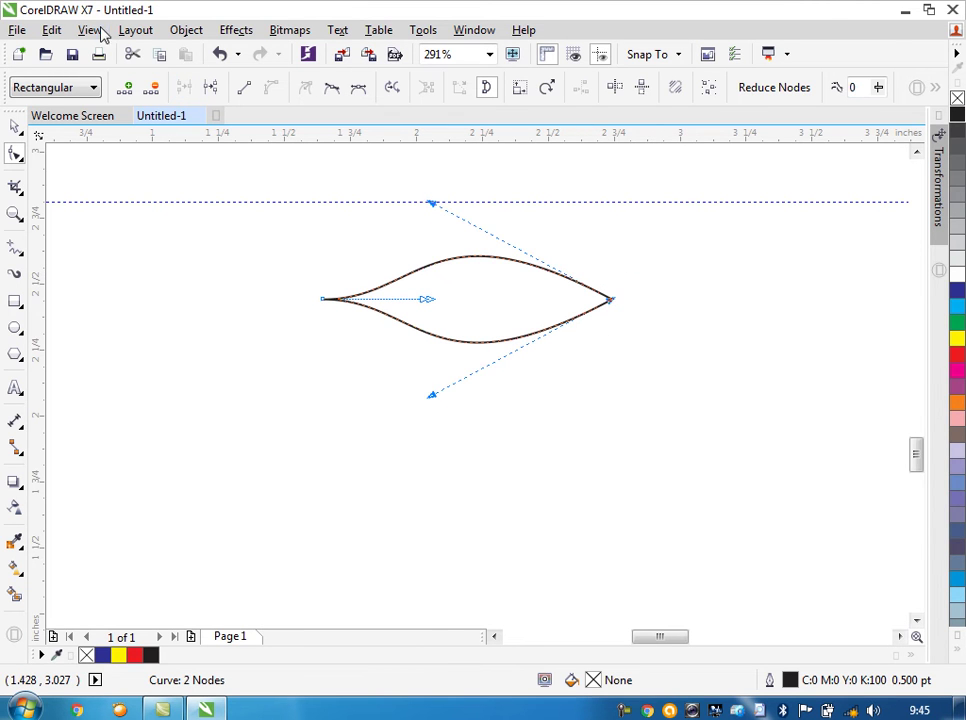
{"action": "left_click", "coordinate": [15, 128]}
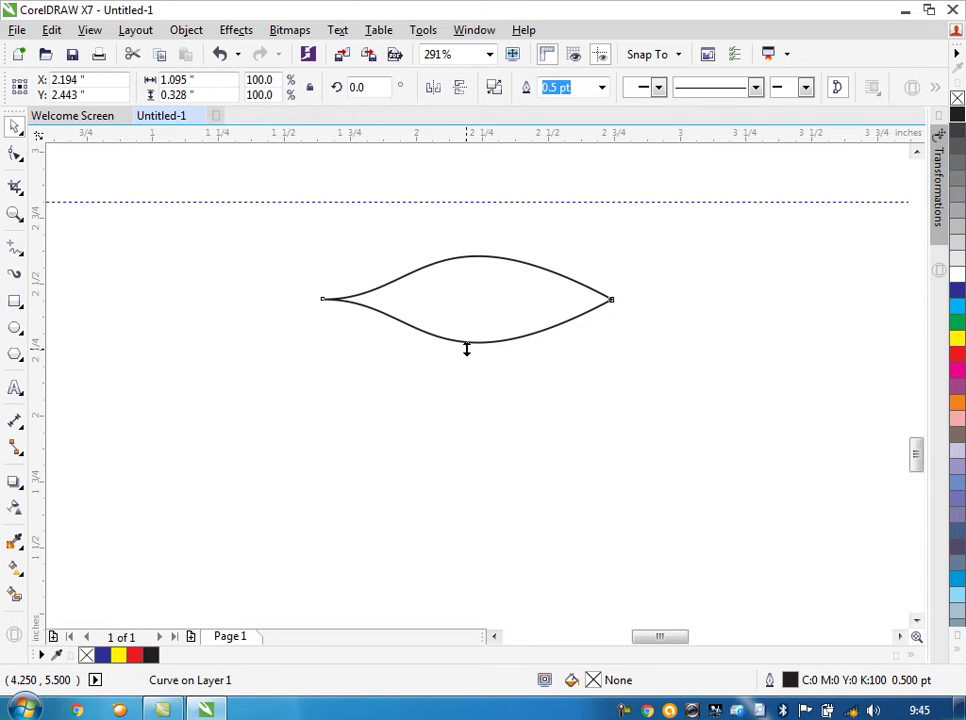
{"action": "left_click_drag", "start_coordinate": [466, 348], "coordinate": [474, 353]}
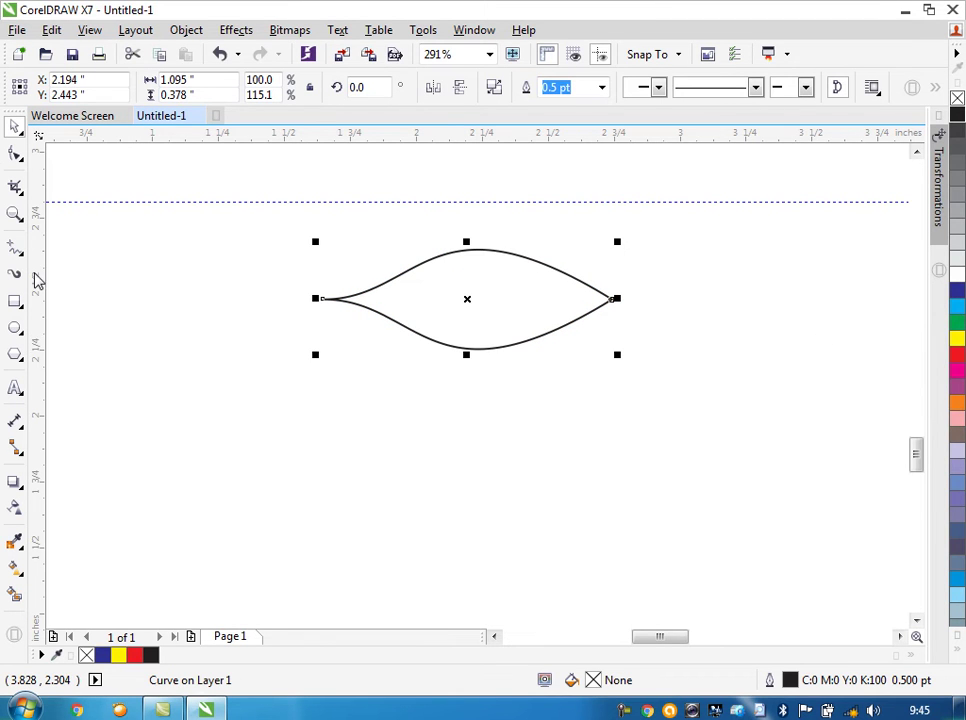
Draw a circle about 0.125 inches wide, fill it black and place it as a pupil in the middle of the eye outline.
{"action": "left_click", "coordinate": [14, 330]}
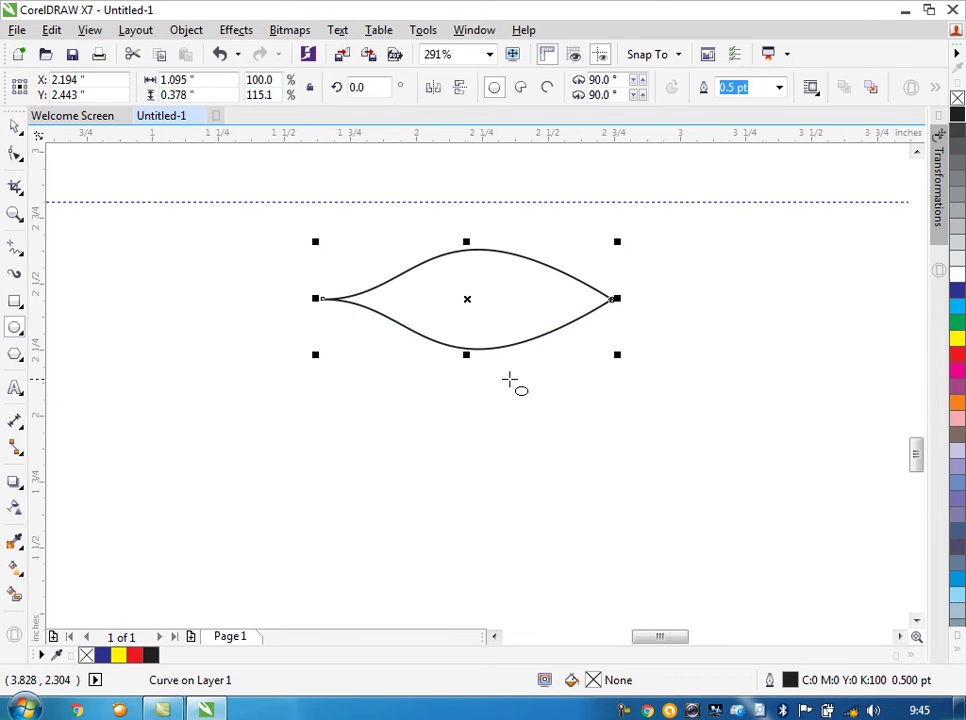
{"action": "left_click_drag", "start_coordinate": [481, 399], "coordinate": [509, 423]}
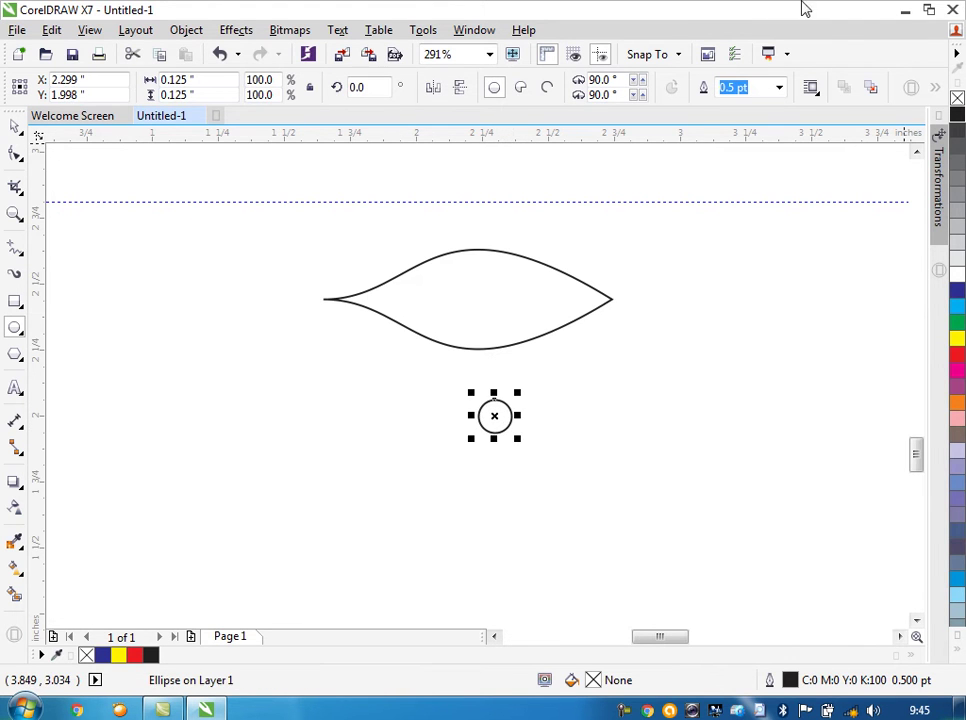
{"action": "left_click", "coordinate": [14, 125]}
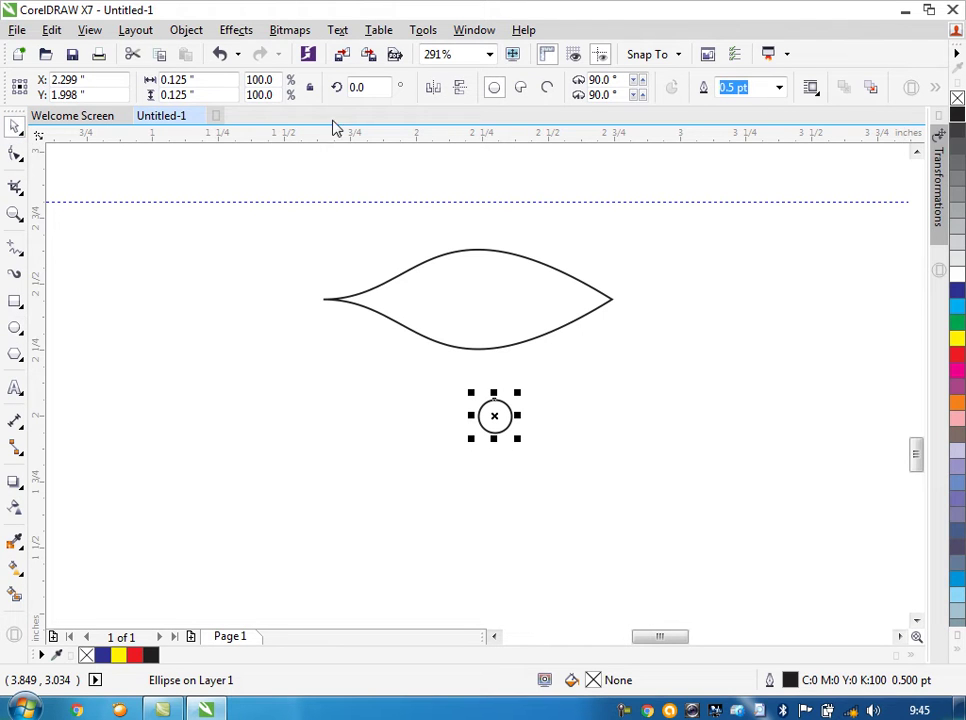
{"action": "left_click", "coordinate": [957, 116]}
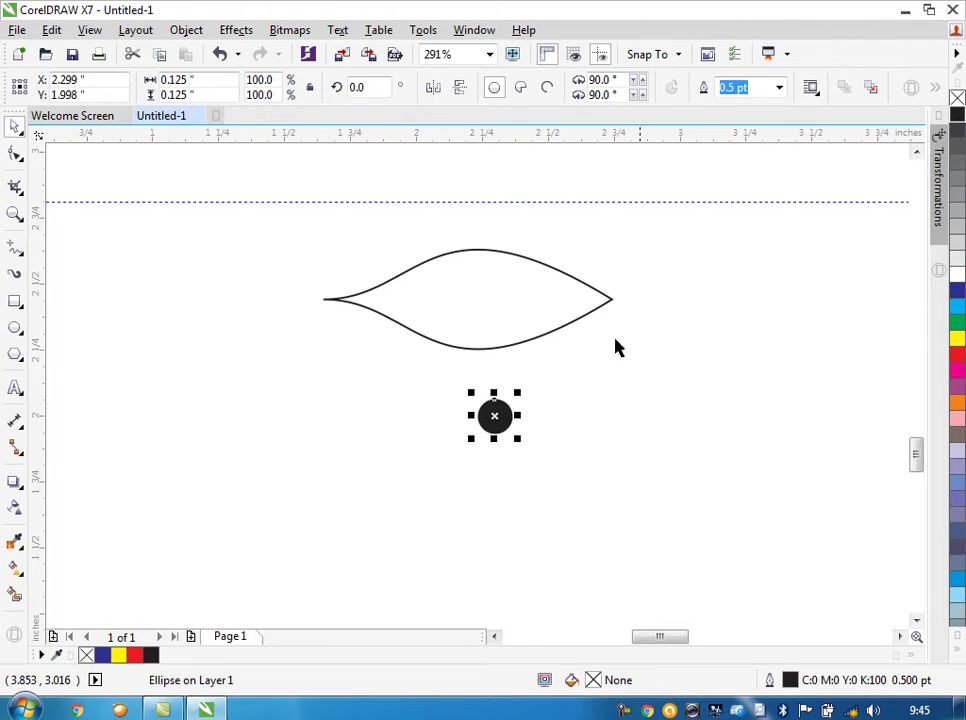
{"action": "left_click_drag", "start_coordinate": [494, 418], "coordinate": [483, 297]}
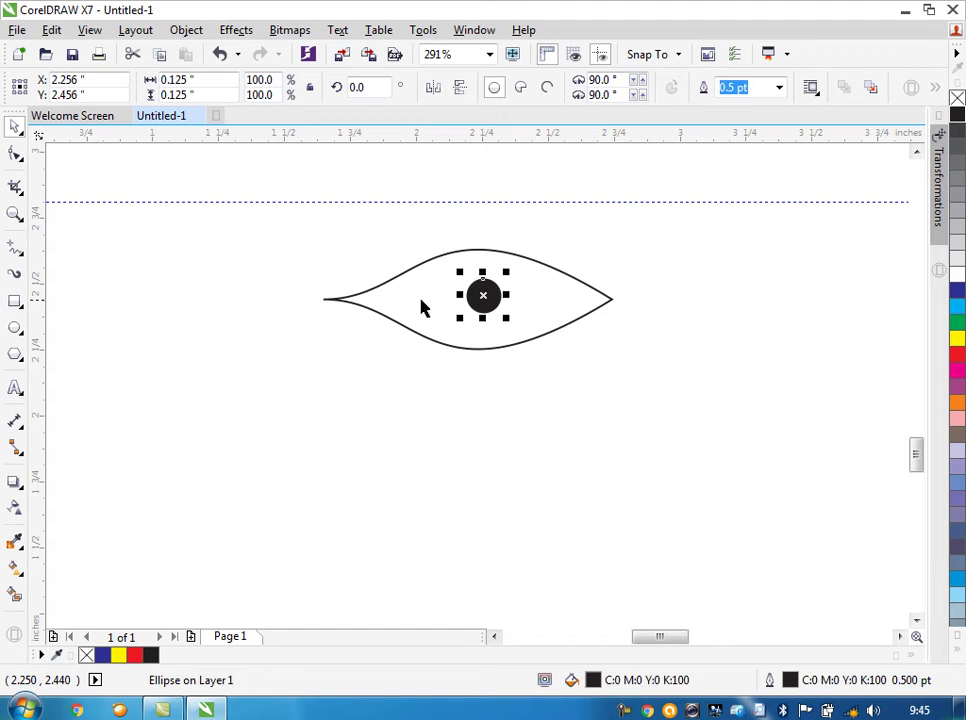
Group the eye outline with its pupil and create a horizontally mirrored copy directly to the right of it.
{"action": "left_click_drag", "start_coordinate": [277, 222], "coordinate": [695, 446]}
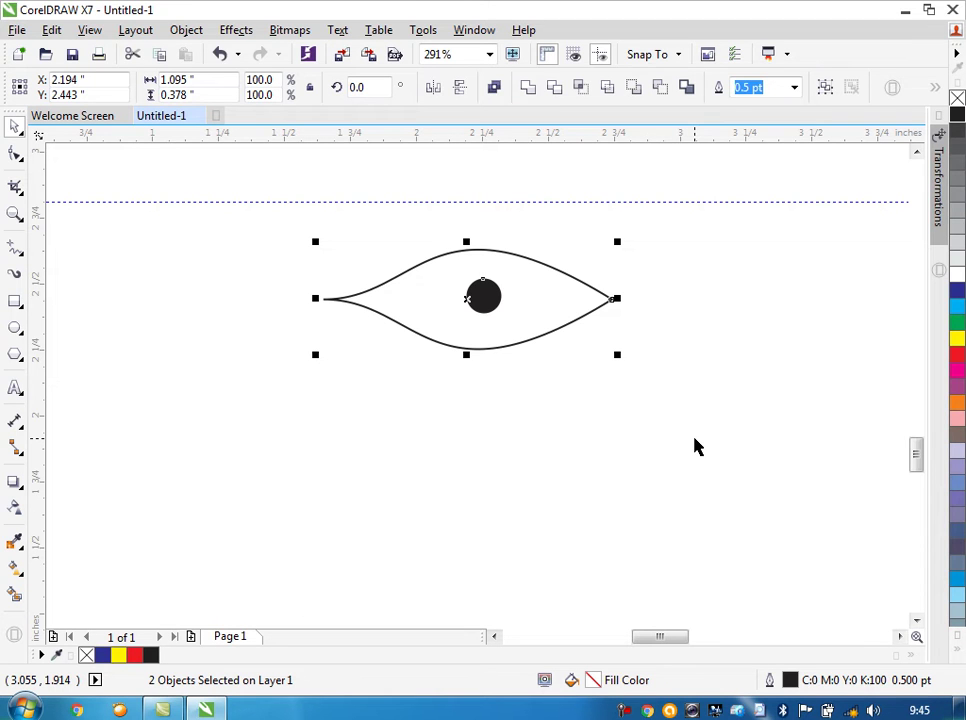
{"action": "key", "text": "ctrl+g"}
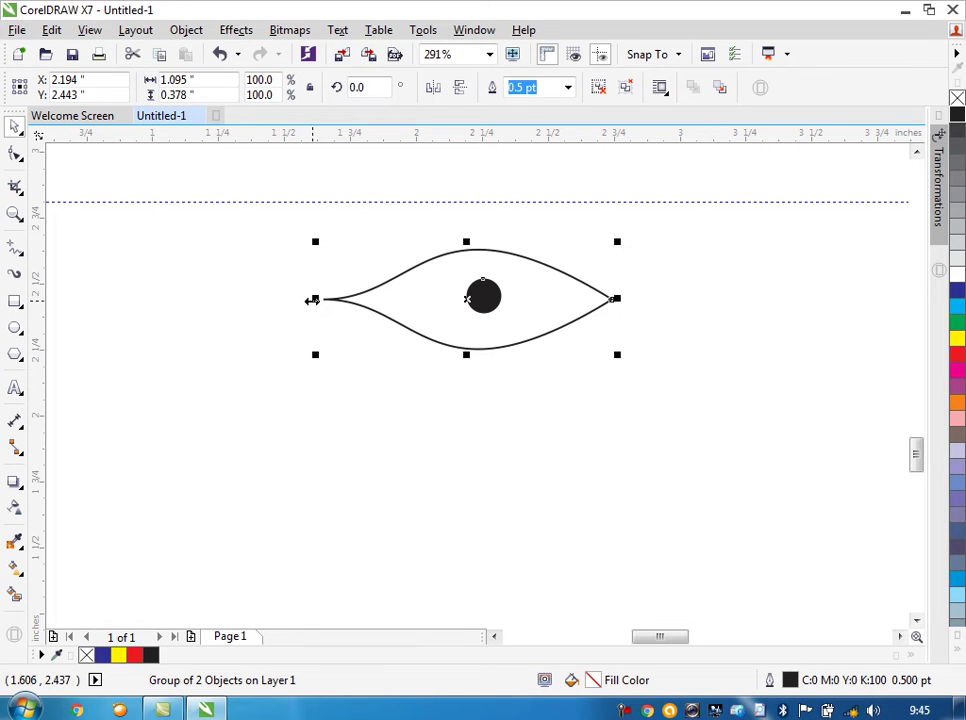
{"action": "left_click_drag", "start_coordinate": [312, 300], "coordinate": [699, 262]}
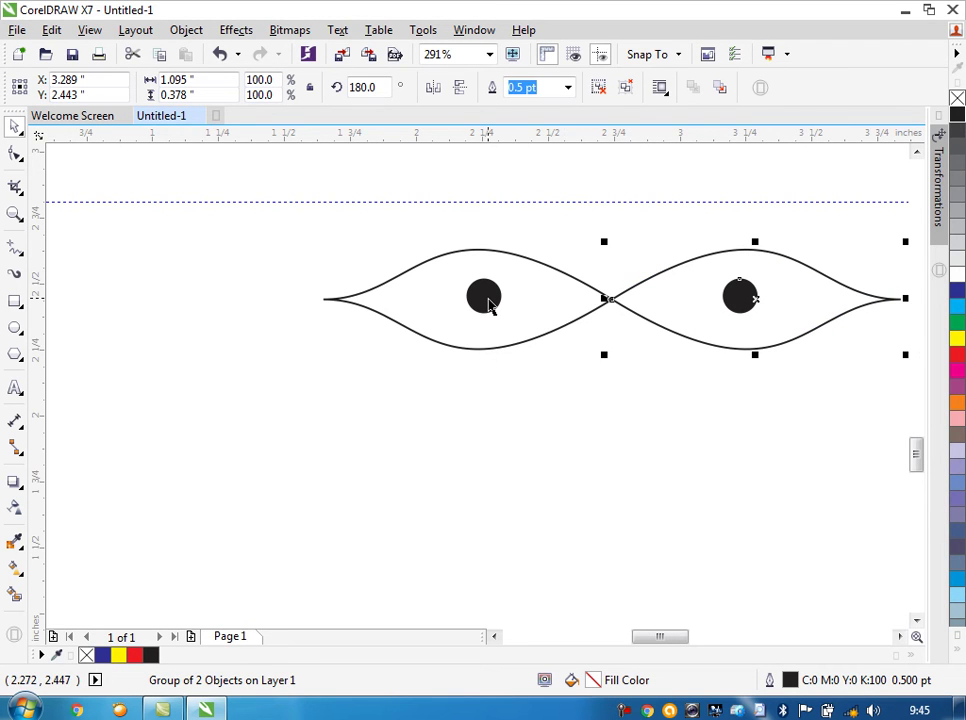
Nudge the original eye left to about X 1.954 inches to leave a gap between the two eyes.
{"action": "left_click", "coordinate": [488, 303]}
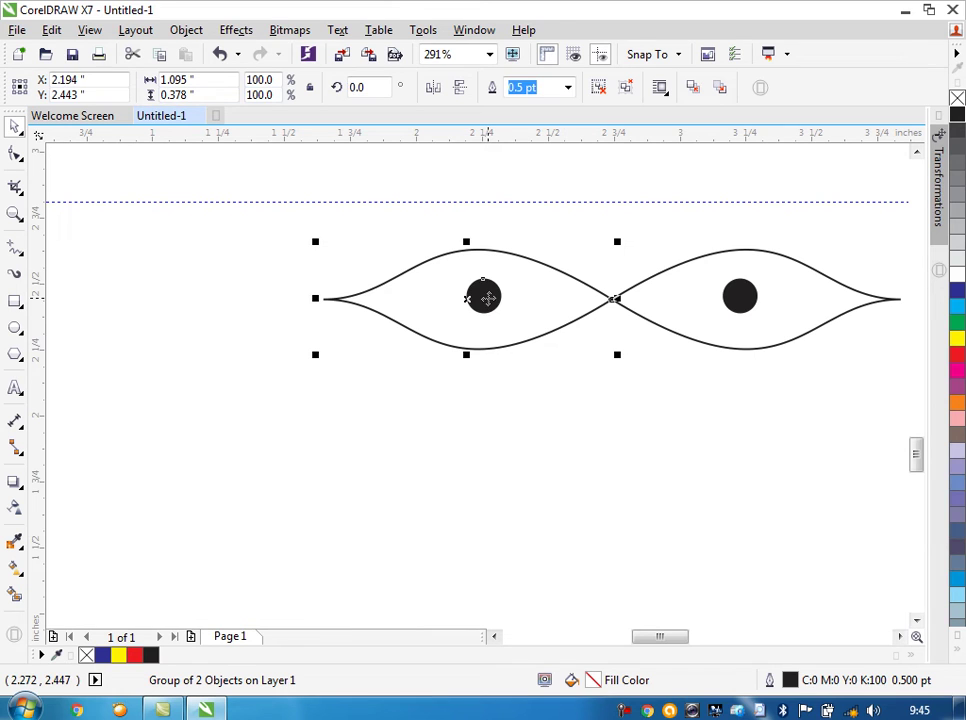
{"action": "key", "text": "Left"}
{"action": "key", "text": "Left"}
{"action": "key", "text": "Left"}
{"action": "key", "text": "Left"}
{"action": "key", "text": "Left"}
{"action": "key", "text": "Left"}
{"action": "key", "text": "Left"}
{"action": "key", "text": "Left"}
{"action": "key", "text": "Left"}
{"action": "key", "text": "Left"}
{"action": "key", "text": "Left"}
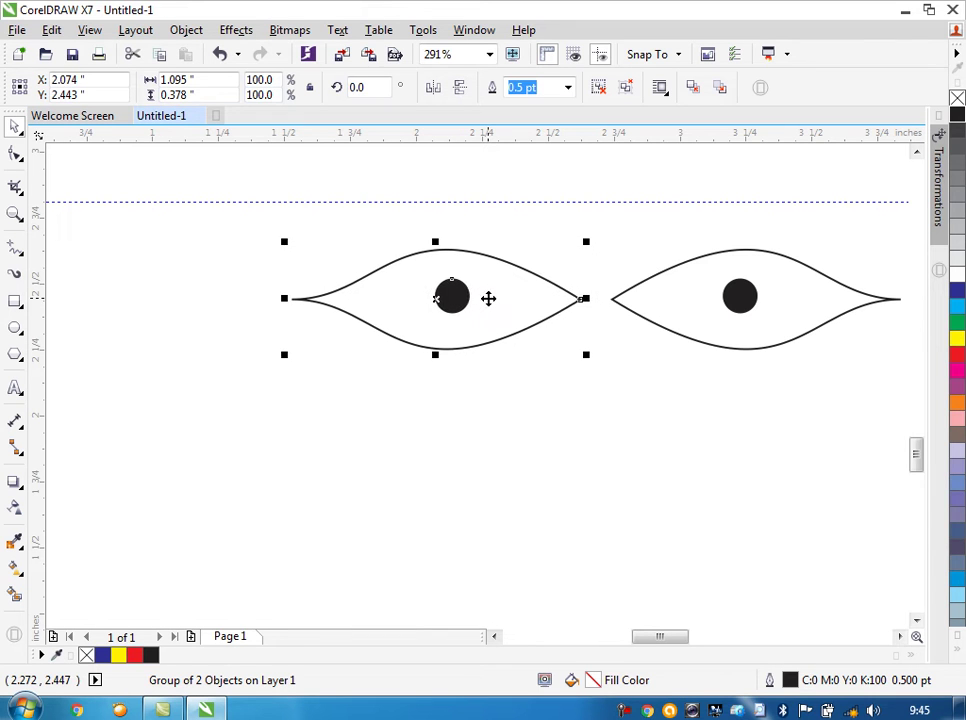
{"action": "key", "text": "Left"}
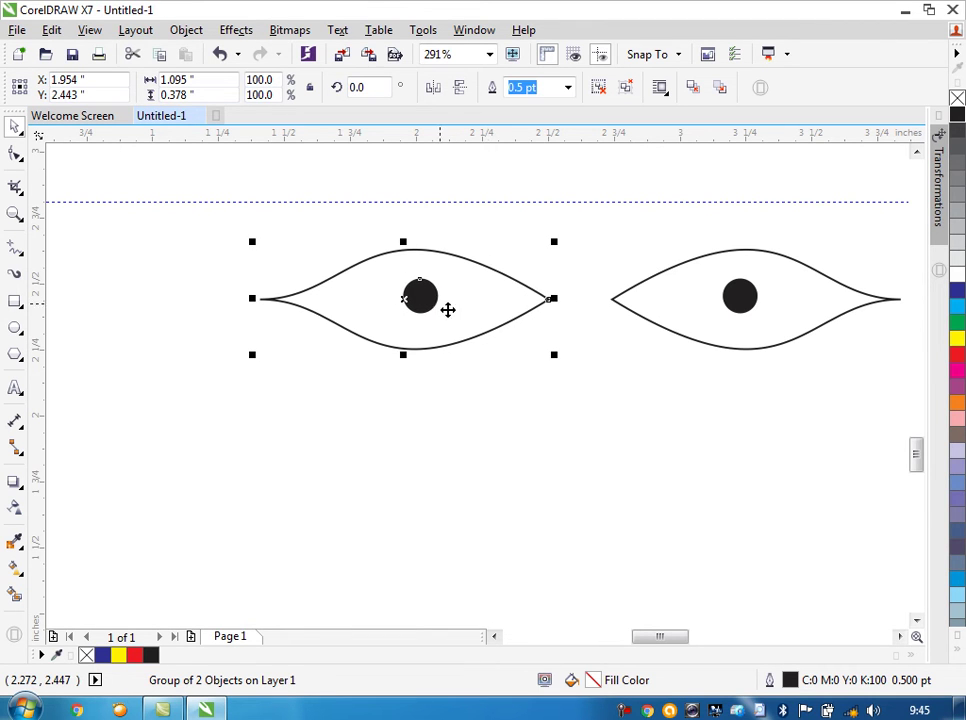
Move both eyes together onto the face, centred just below the hairline.
{"action": "left_click", "coordinate": [735, 294], "text": "shift"}
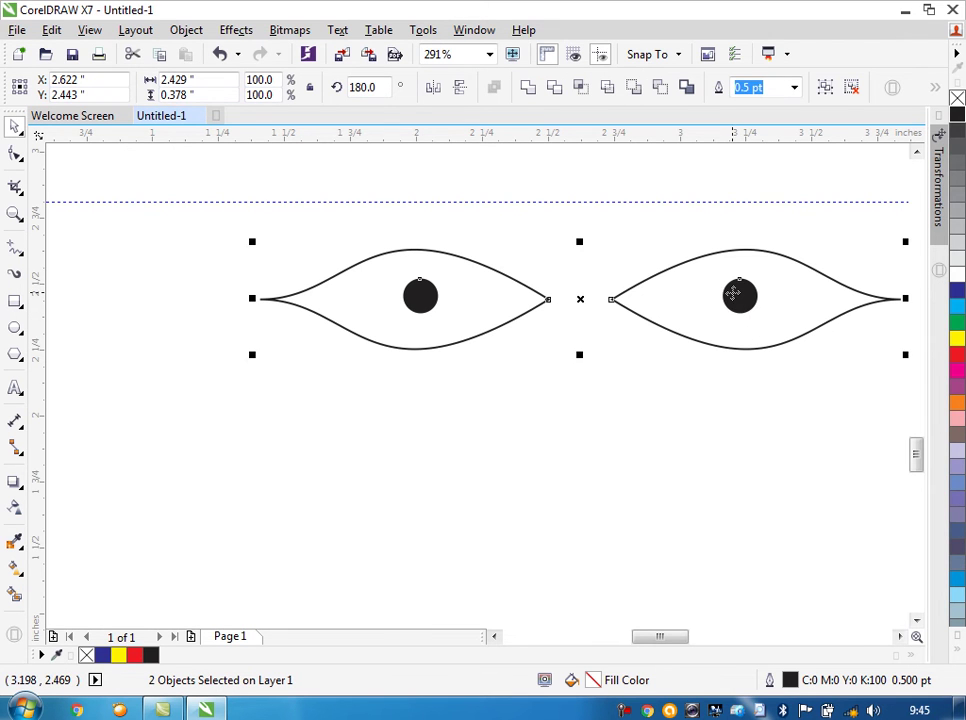
{"action": "key", "text": "F4"}
{"action": "left_click_drag", "start_coordinate": [410, 541], "coordinate": [461, 322]}
{"action": "left_click", "coordinate": [594, 389]}
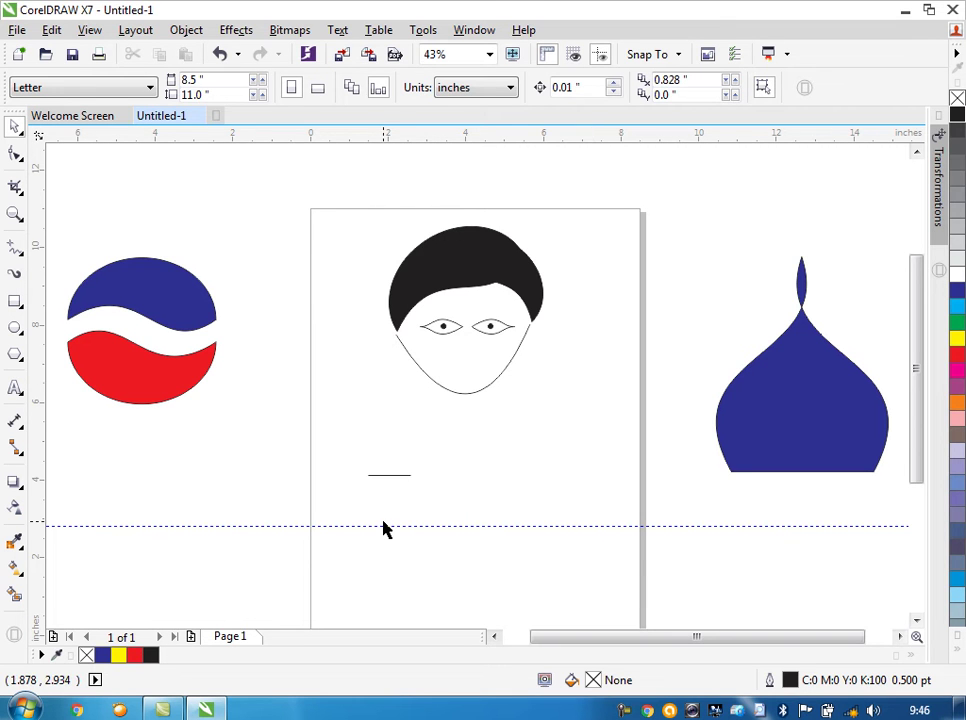
Move the horizontal guideline up to about 4.611 inches, above the remaining straight line below the face.
{"action": "left_click_drag", "start_coordinate": [373, 526], "coordinate": [396, 456]}
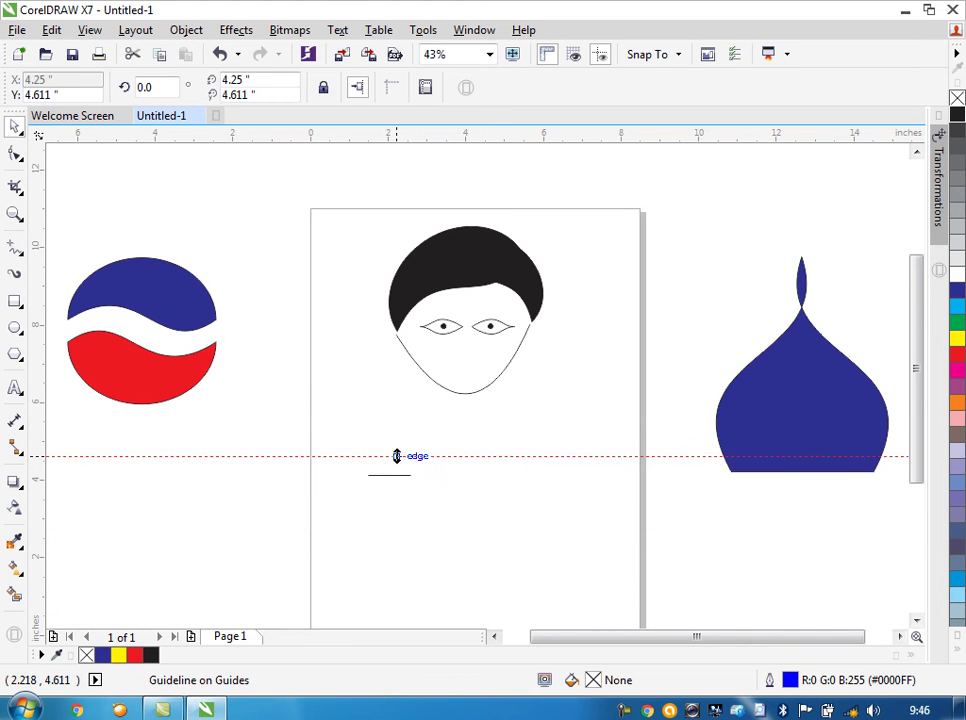
{"action": "key", "text": "z"}
{"action": "left_click_drag", "start_coordinate": [324, 446], "coordinate": [442, 513]}
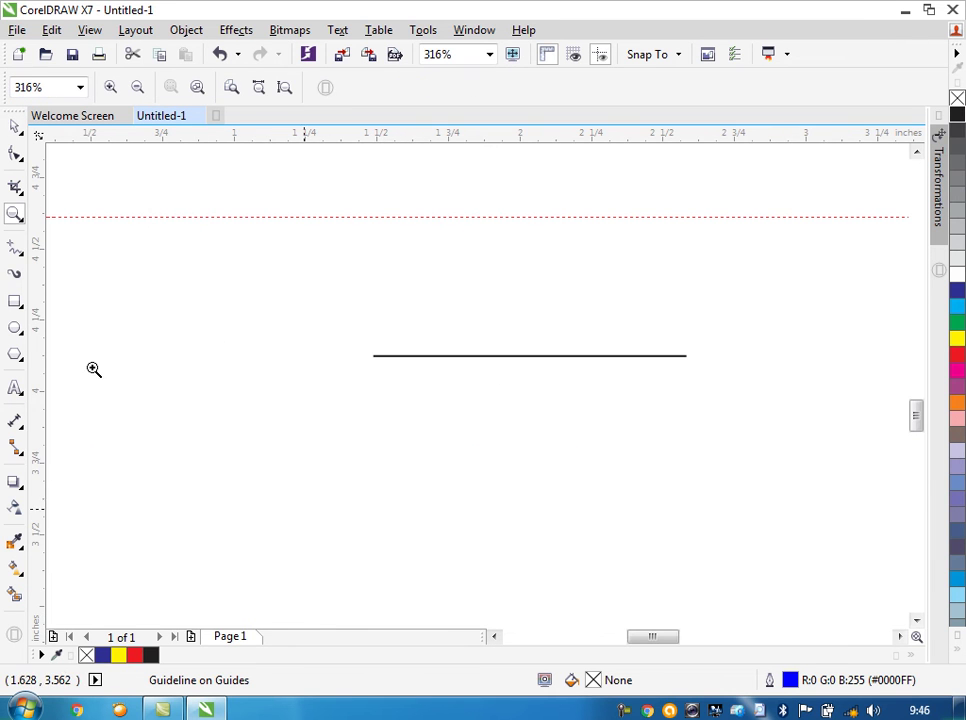
Add a node near the middle of the straight line and convert its left segment to a curve.
{"action": "left_click", "coordinate": [13, 150]}
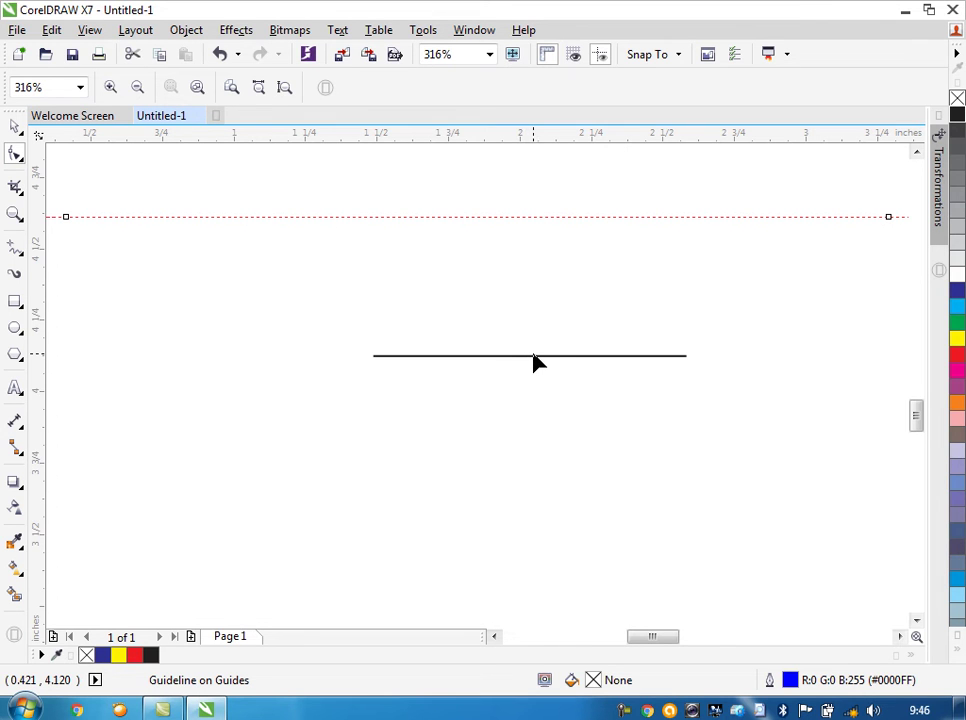
{"action": "left_click", "coordinate": [526, 355]}
{"action": "double_click", "coordinate": [526, 355]}
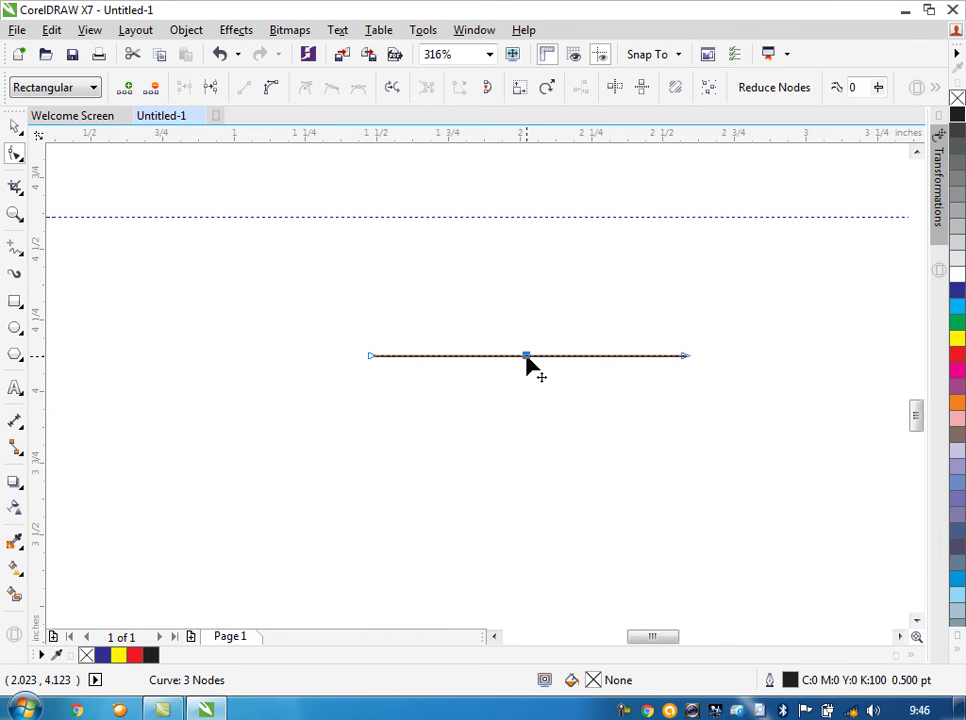
{"action": "left_click", "coordinate": [270, 88]}
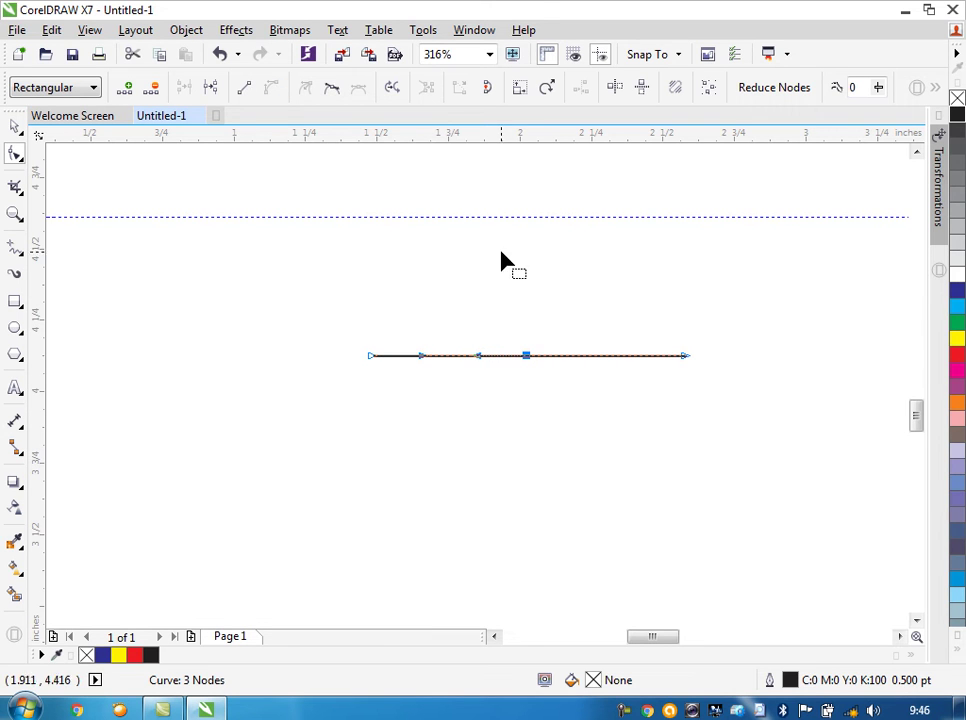
Nudge the horizontal guideline down to about 4.291 inches, closer above the line.
{"action": "left_click", "coordinate": [14, 127]}
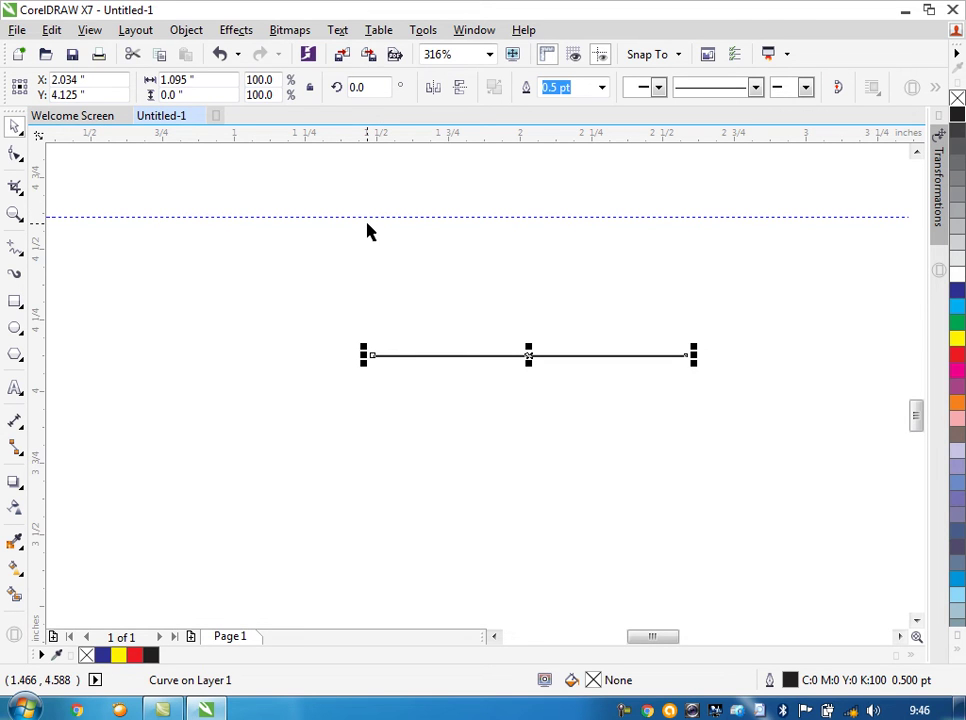
{"action": "left_click", "coordinate": [419, 215]}
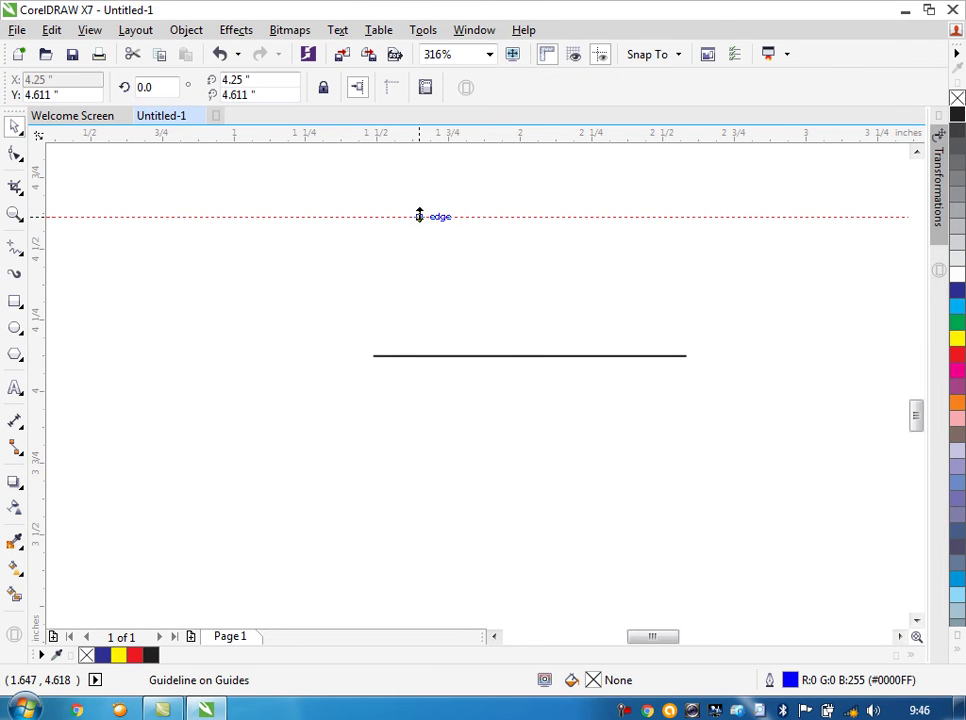
{"action": "key", "text": "Down"}
{"action": "key", "text": "Down"}
{"action": "key", "text": "Down"}
{"action": "key", "text": "Down"}
{"action": "key", "text": "Down"}
{"action": "key", "text": "Down"}
{"action": "key", "text": "Down"}
{"action": "key", "text": "Down"}
{"action": "key", "text": "Down"}
{"action": "key", "text": "Down"}
{"action": "key", "text": "Down"}
{"action": "key", "text": "Down"}
{"action": "key", "text": "Down"}
{"action": "key", "text": "Down"}
{"action": "key", "text": "Down"}
{"action": "key", "text": "Down"}
{"action": "key", "text": "Down"}
{"action": "key", "text": "Down"}
{"action": "key", "text": "Down"}
{"action": "key", "text": "Down"}
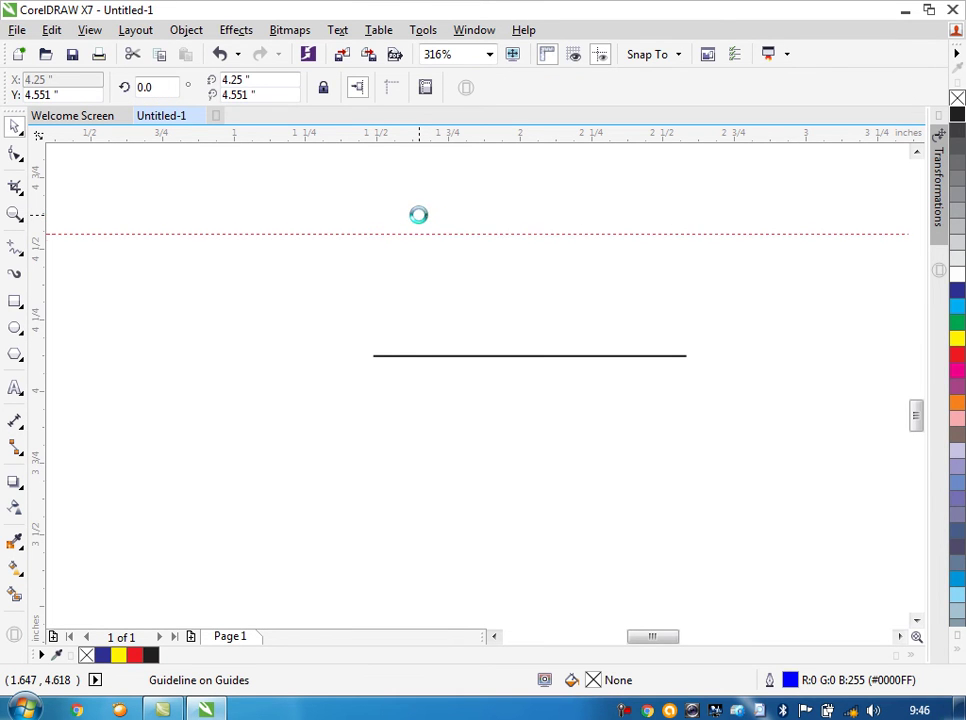
{"action": "key", "text": "Up"}
{"action": "key", "text": "Up"}
{"action": "key", "text": "Up"}
{"action": "key", "text": "Up"}
{"action": "key", "text": "Up"}
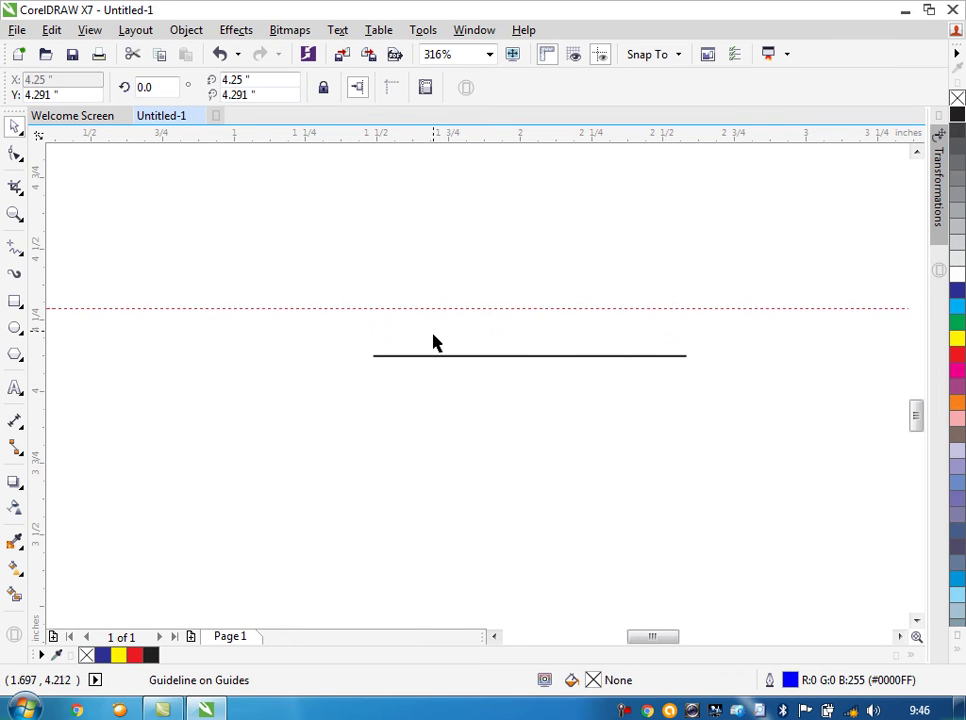
Pull the middle node's left control handle up to the guideline to arch the left half of the line.
{"action": "left_click", "coordinate": [425, 366]}
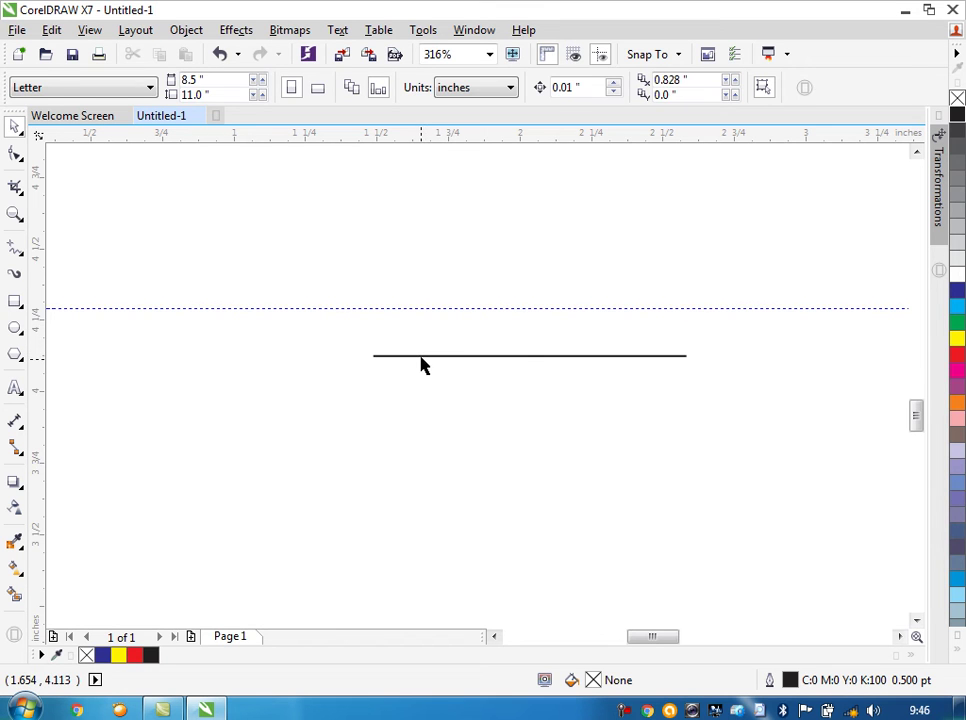
{"action": "left_click", "coordinate": [421, 357]}
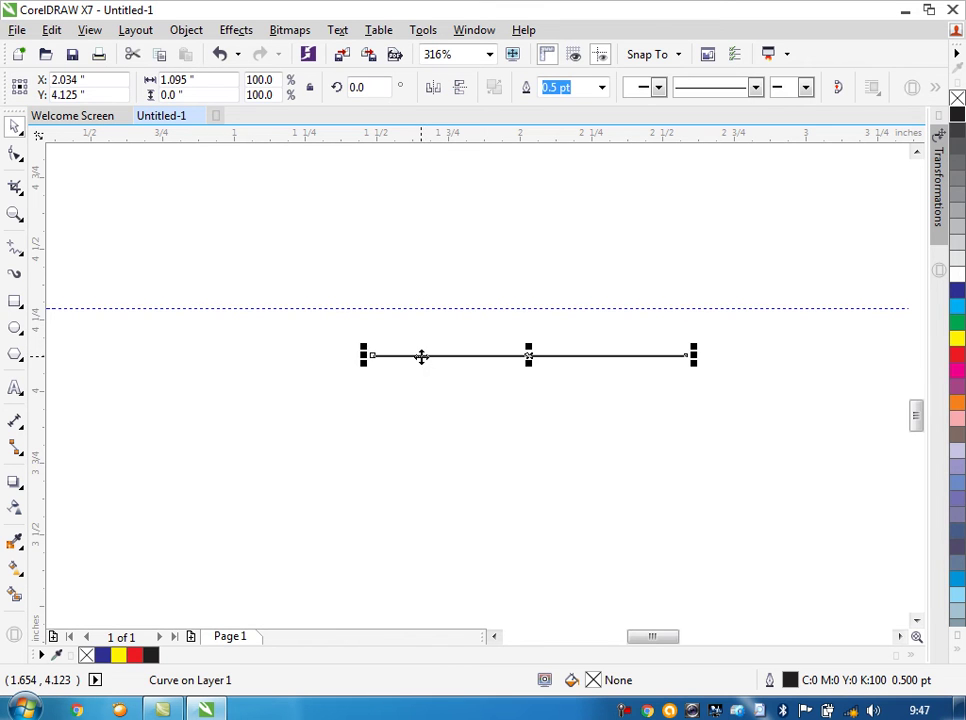
{"action": "left_click", "coordinate": [15, 155]}
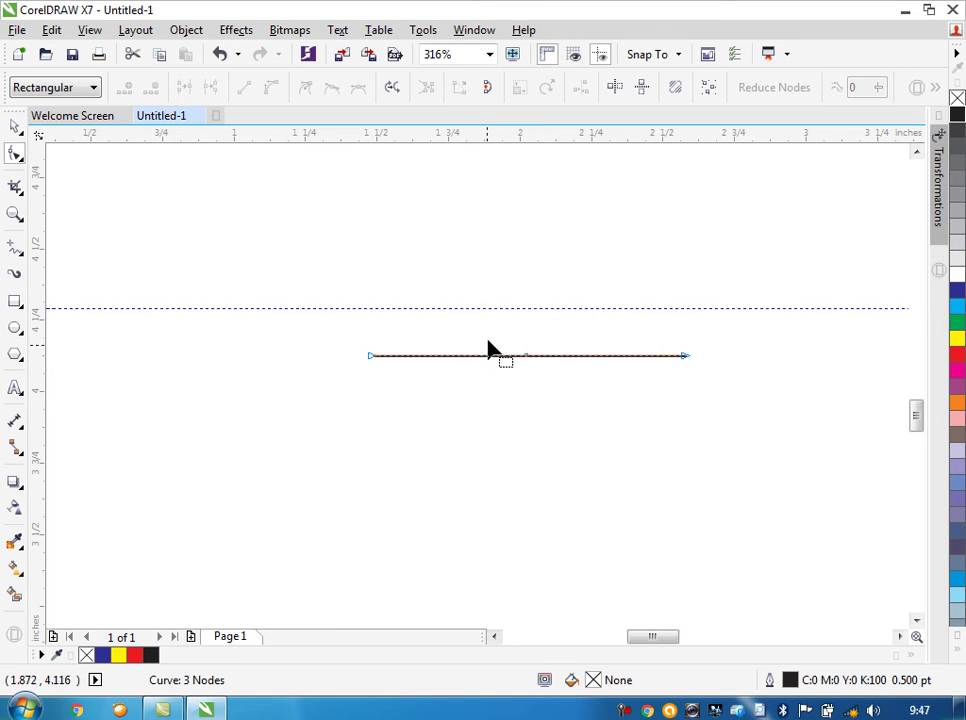
{"action": "left_click_drag", "start_coordinate": [494, 338], "coordinate": [554, 400]}
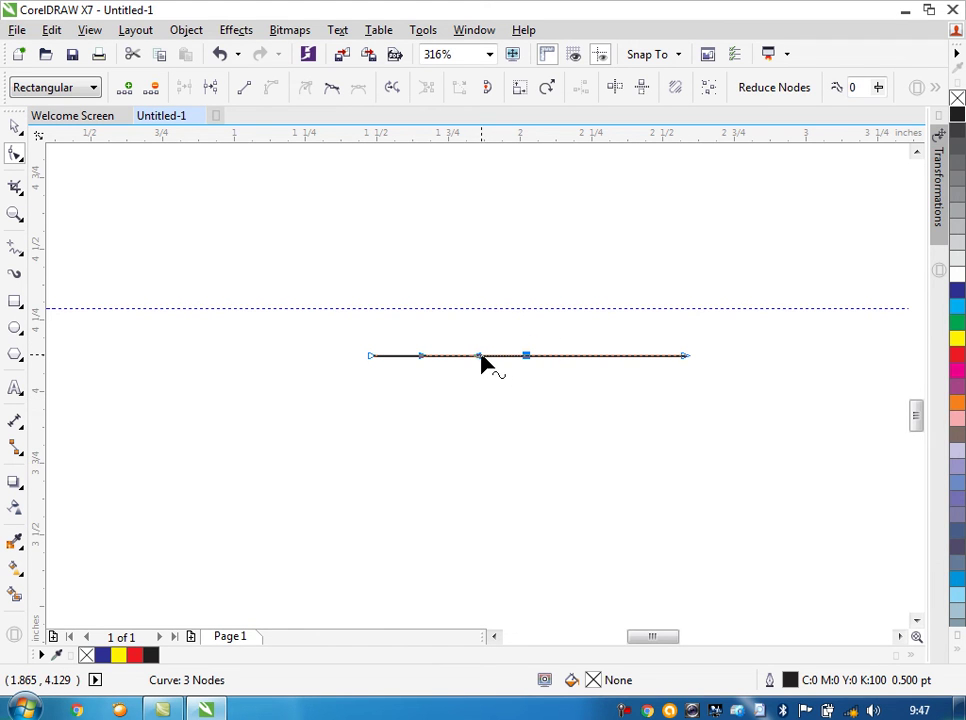
{"action": "left_click_drag", "start_coordinate": [477, 360], "coordinate": [471, 312]}
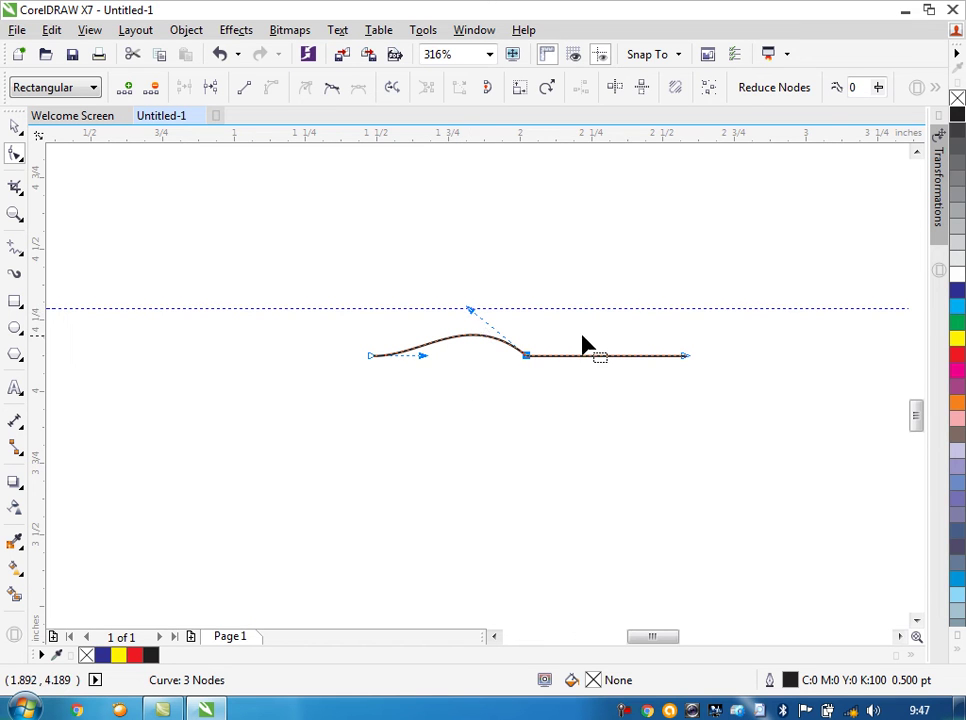
Convert the line's right segment to a curve and pull the middle node's right handle up to the guideline, matching the left arch.
{"action": "left_click_drag", "start_coordinate": [648, 338], "coordinate": [722, 380]}
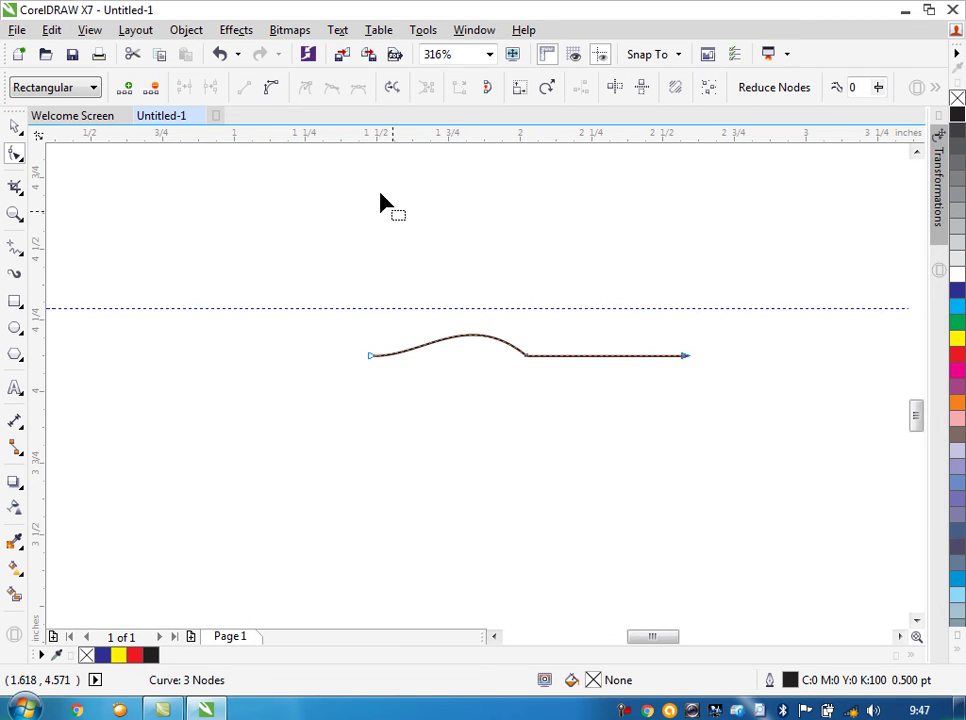
{"action": "left_click", "coordinate": [272, 88]}
{"action": "left_click_drag", "start_coordinate": [576, 358], "coordinate": [586, 317]}
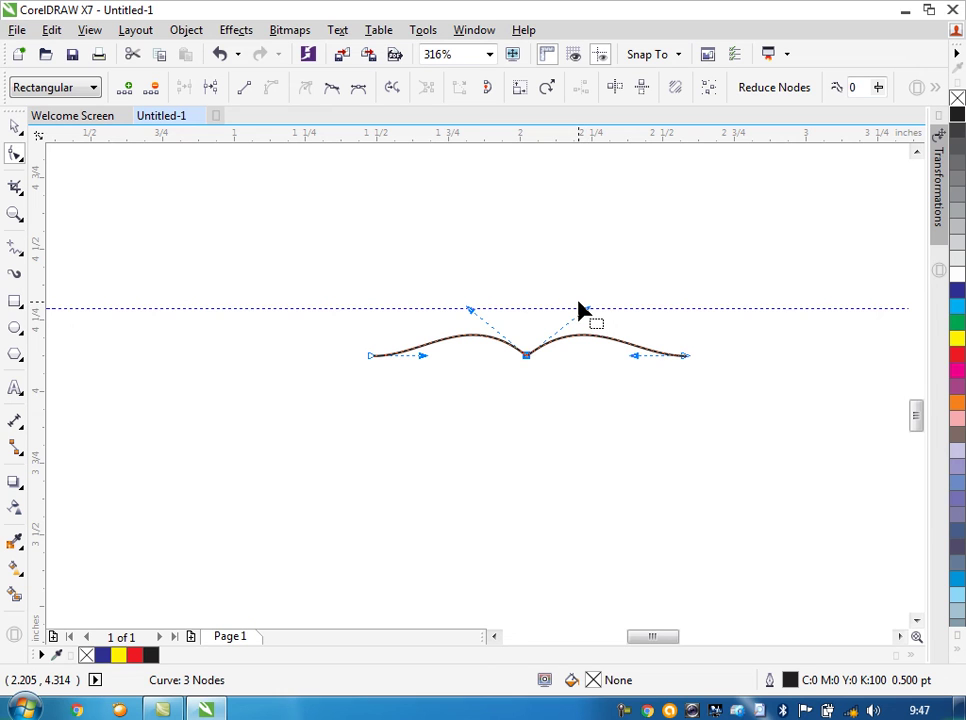
Draw a 3-point curve about 1.1 inches wide joining the upper lip's two ends, bowed downward as the lower lip.
{"action": "left_click", "coordinate": [15, 254]}
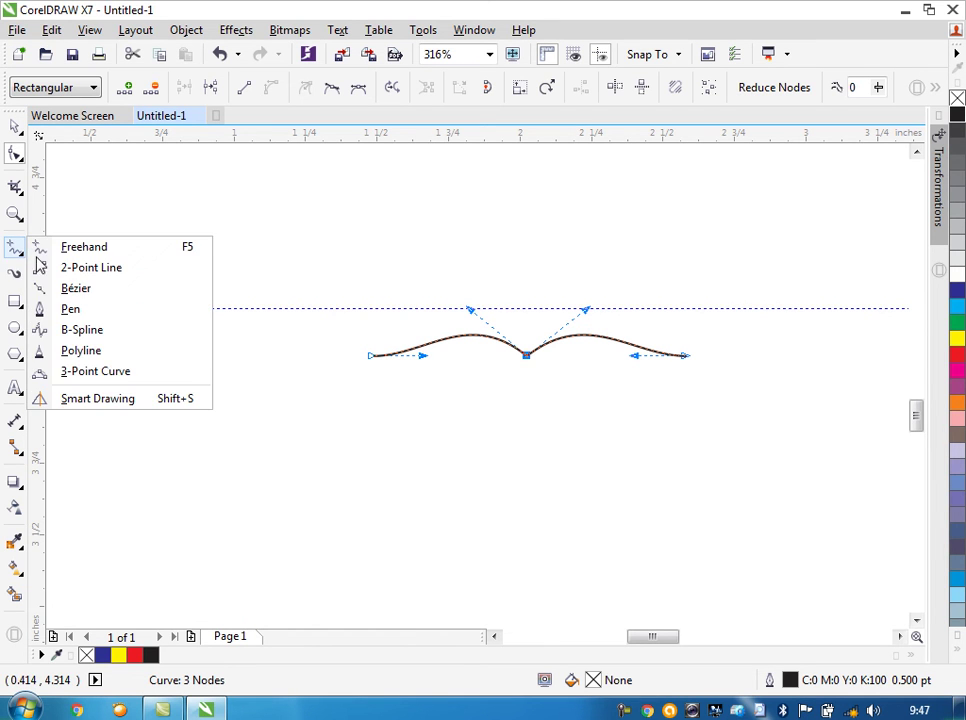
{"action": "left_click", "coordinate": [175, 377]}
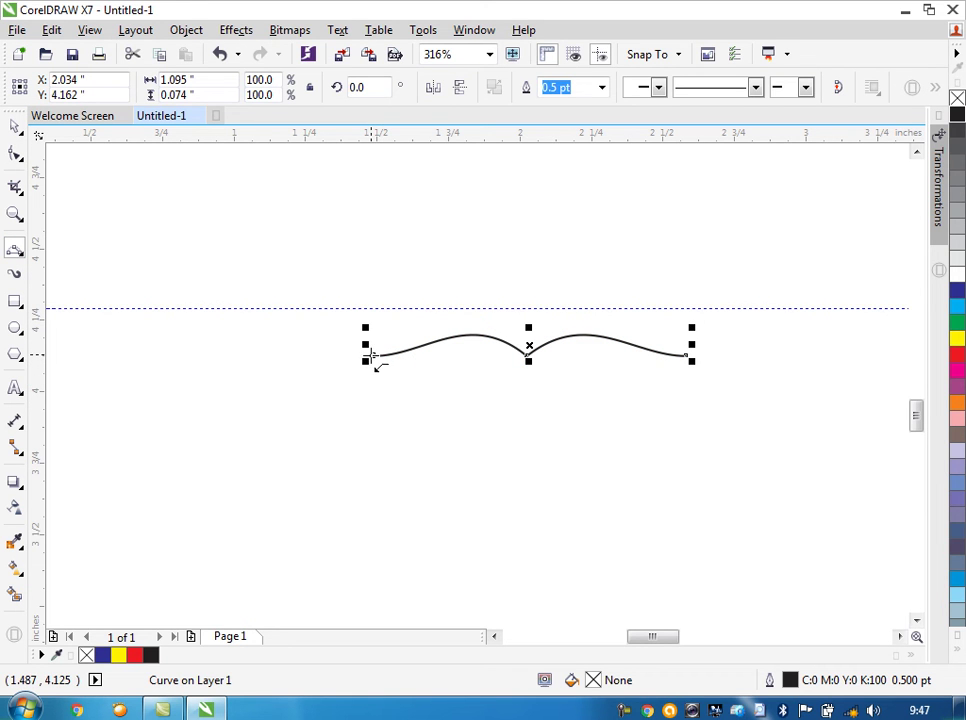
{"action": "left_click_drag", "start_coordinate": [370, 354], "coordinate": [684, 355]}
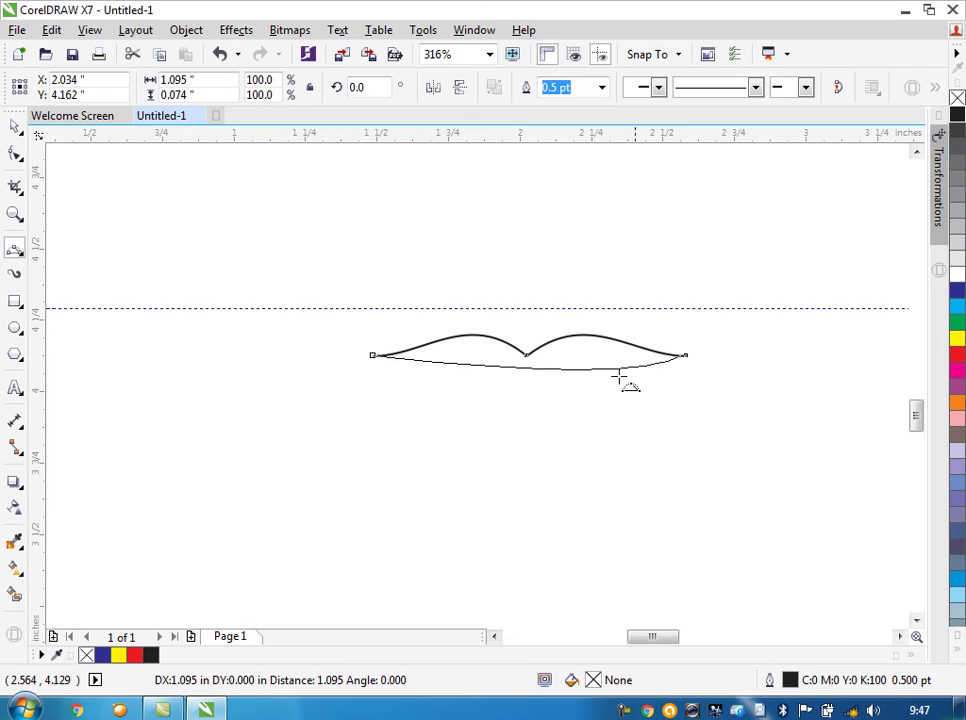
{"action": "left_click", "coordinate": [521, 390]}
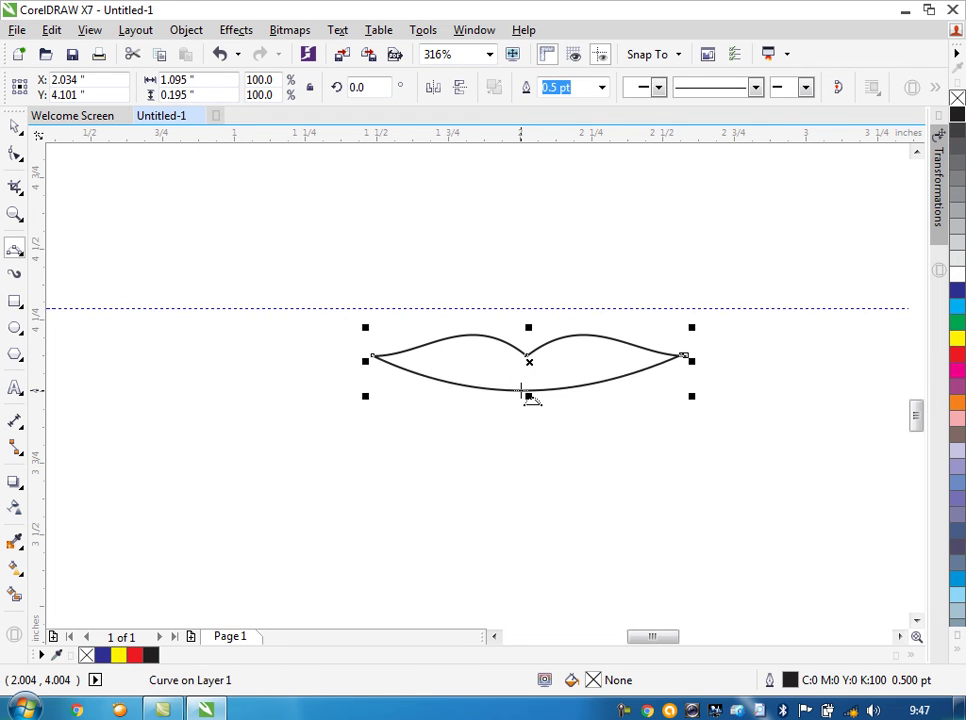
Give the lip outline a magenta fill (C:0 M:100 Y:0 K:0).
{"action": "left_click", "coordinate": [16, 135]}
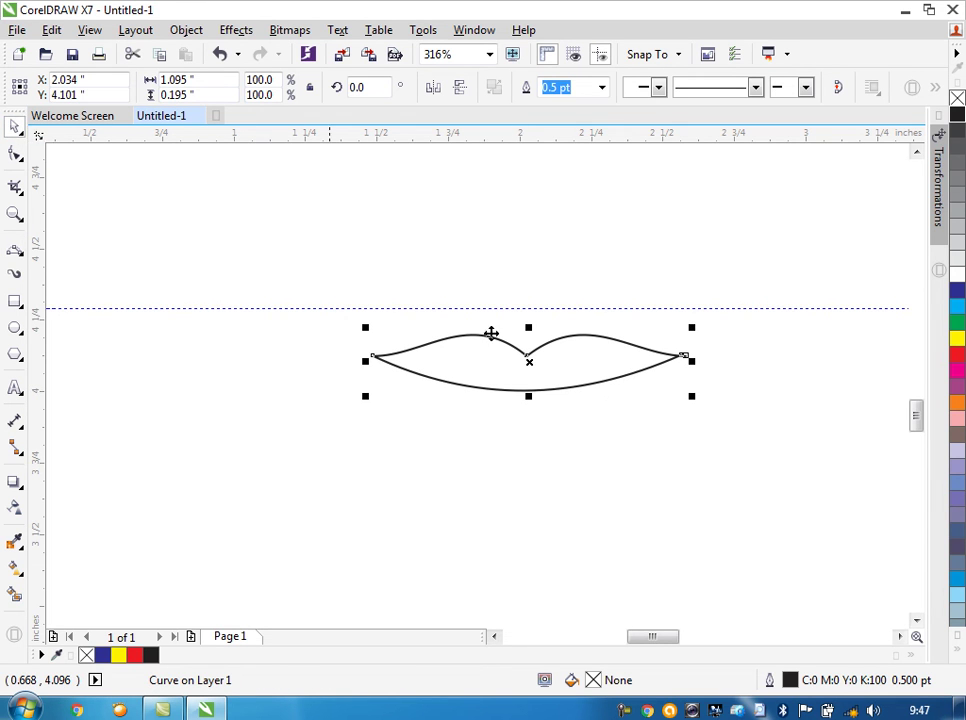
{"action": "left_click", "coordinate": [957, 372]}
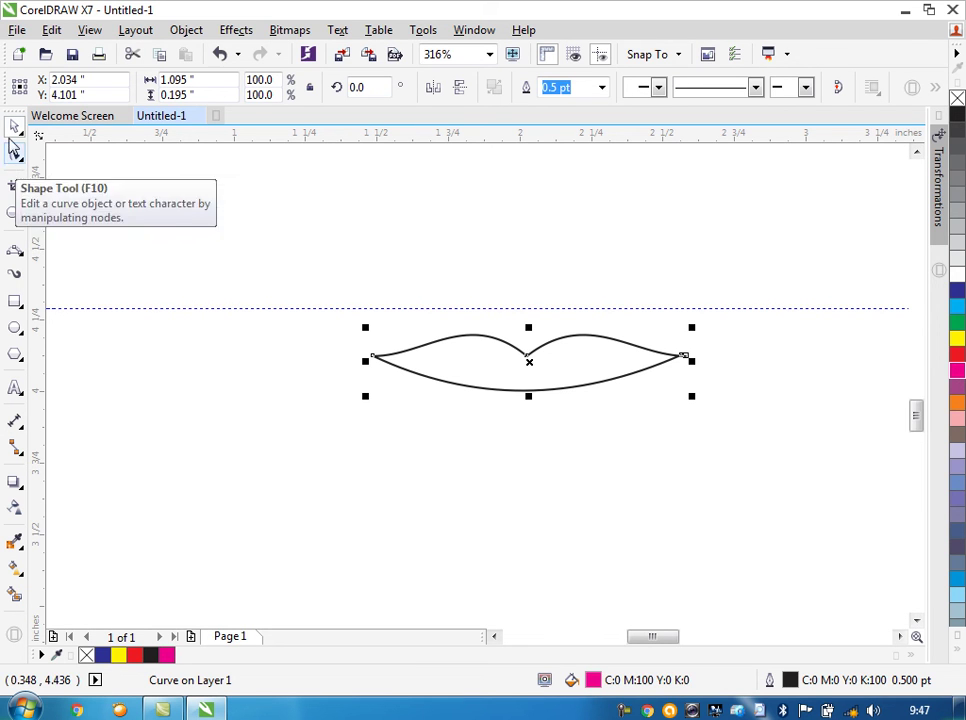
{"action": "left_click_drag", "start_coordinate": [220, 239], "coordinate": [752, 502]}
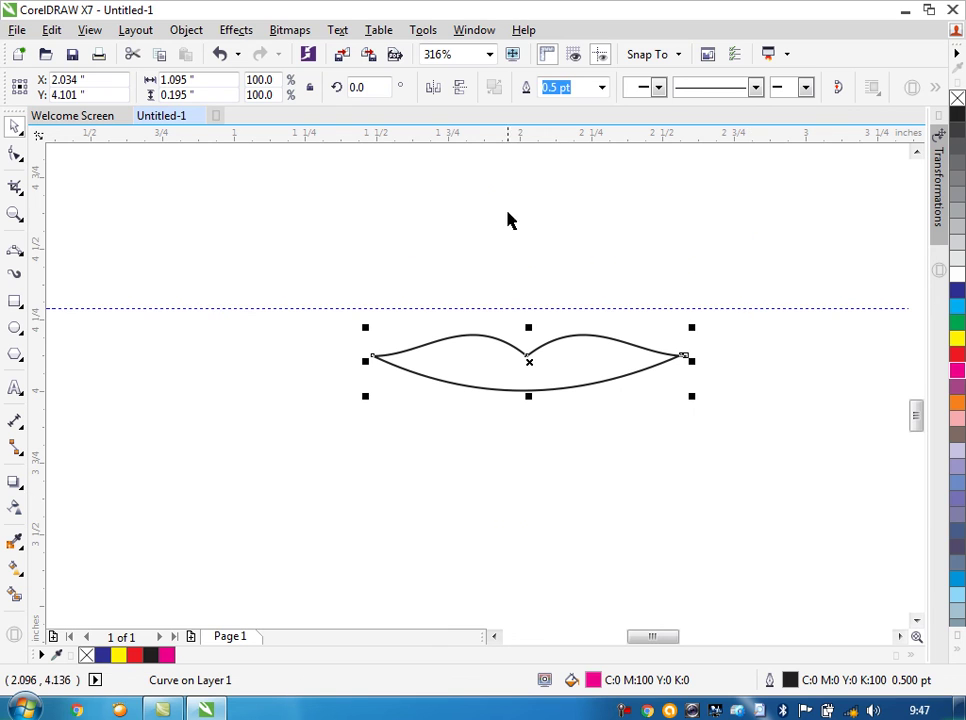
Join the two open end nodes at the right corner of the lips to close the outline.
{"action": "left_click", "coordinate": [17, 153]}
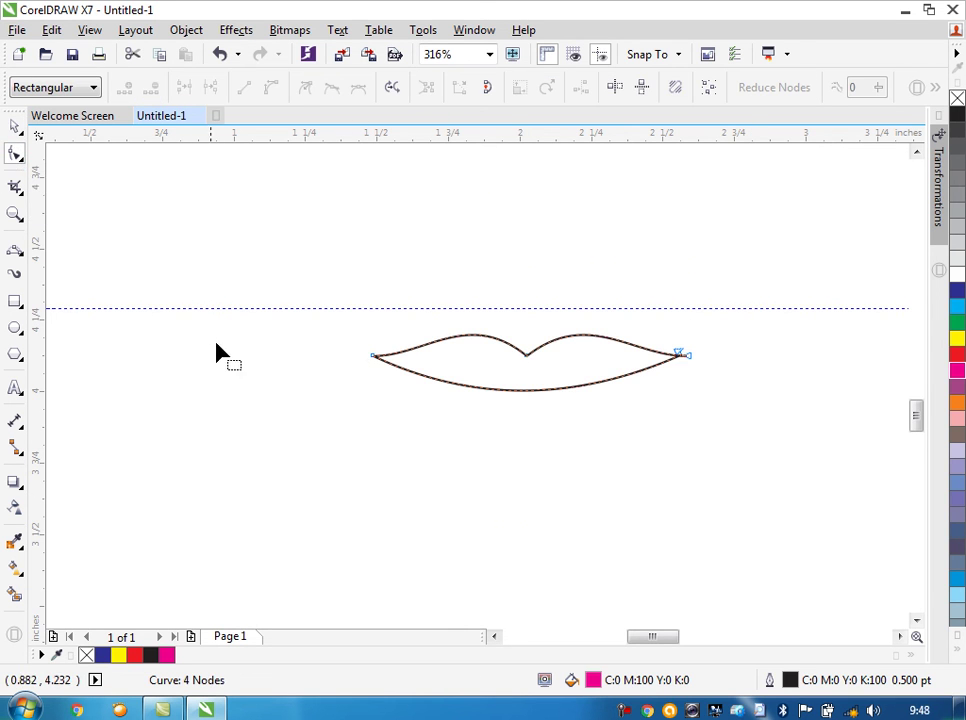
{"action": "left_click_drag", "start_coordinate": [349, 339], "coordinate": [405, 386]}
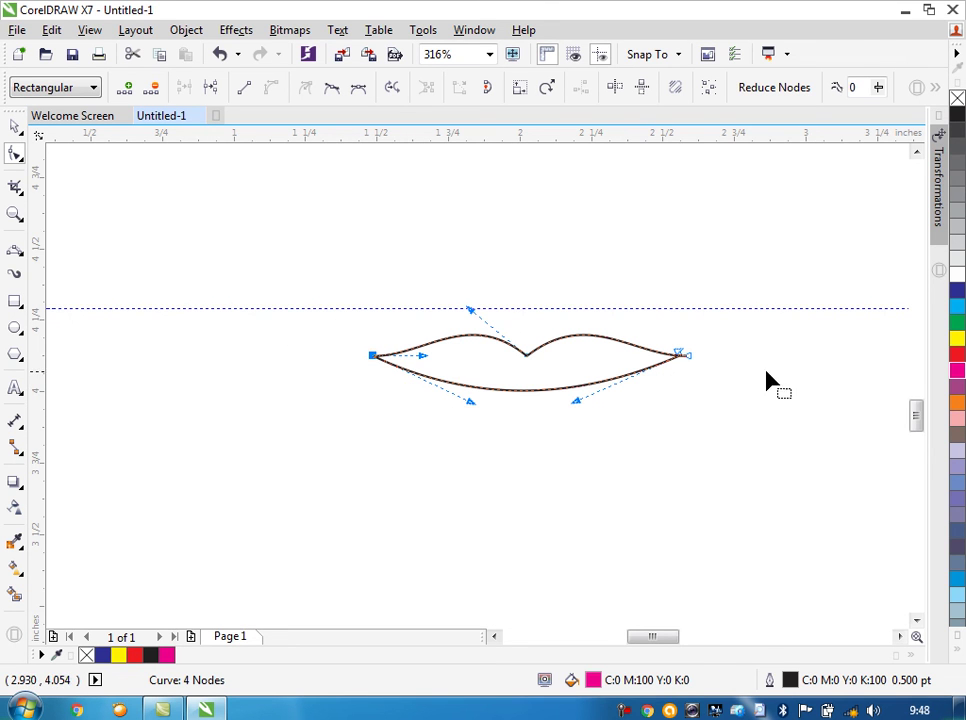
{"action": "left_click_drag", "start_coordinate": [728, 340], "coordinate": [655, 384]}
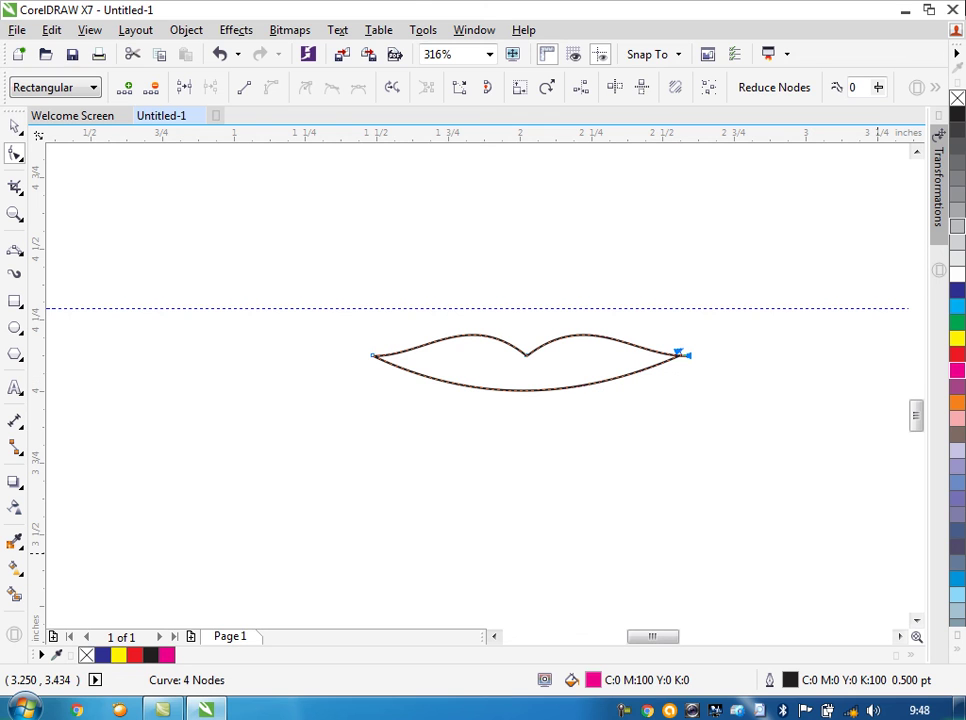
{"action": "left_click", "coordinate": [187, 90]}
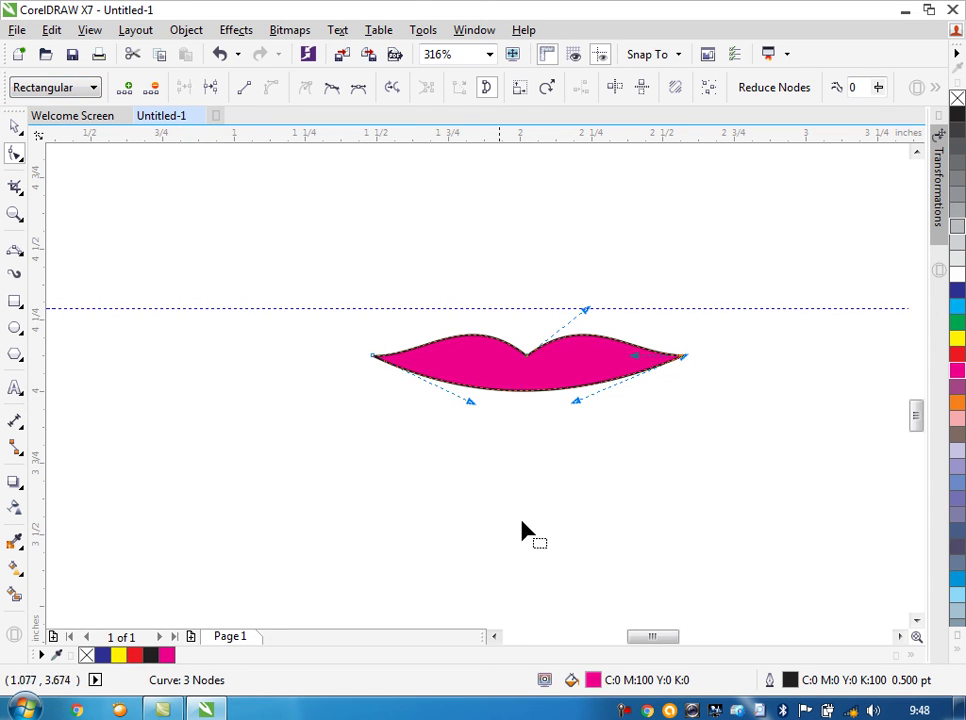
Move the magenta lips onto the face, centred beneath the eyes and just above the chin.
{"action": "left_click", "coordinate": [16, 130]}
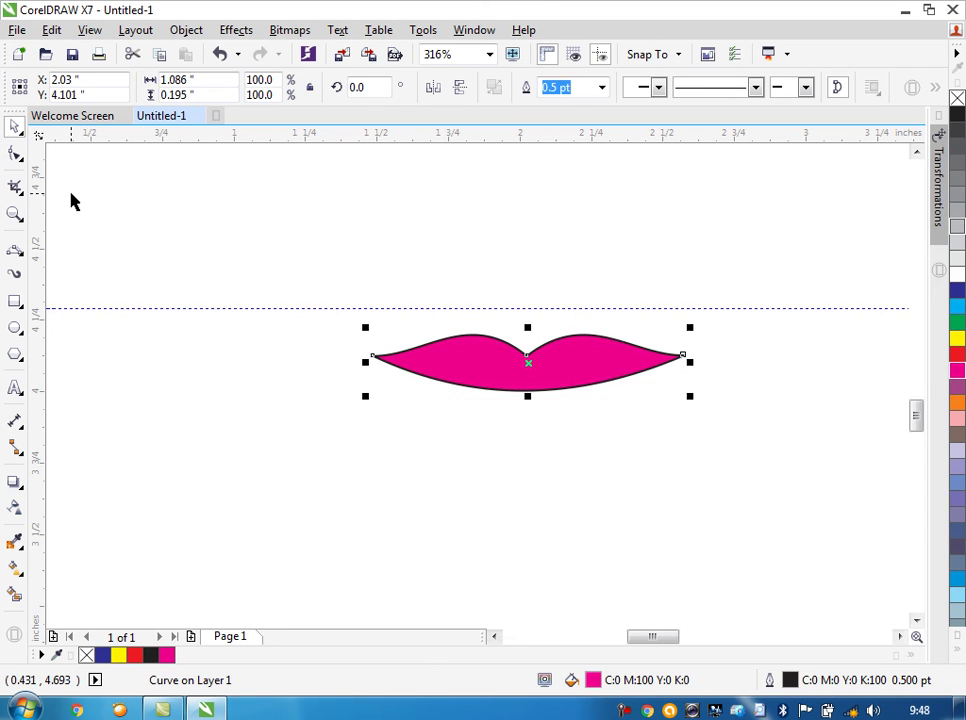
{"action": "key", "text": "F4"}
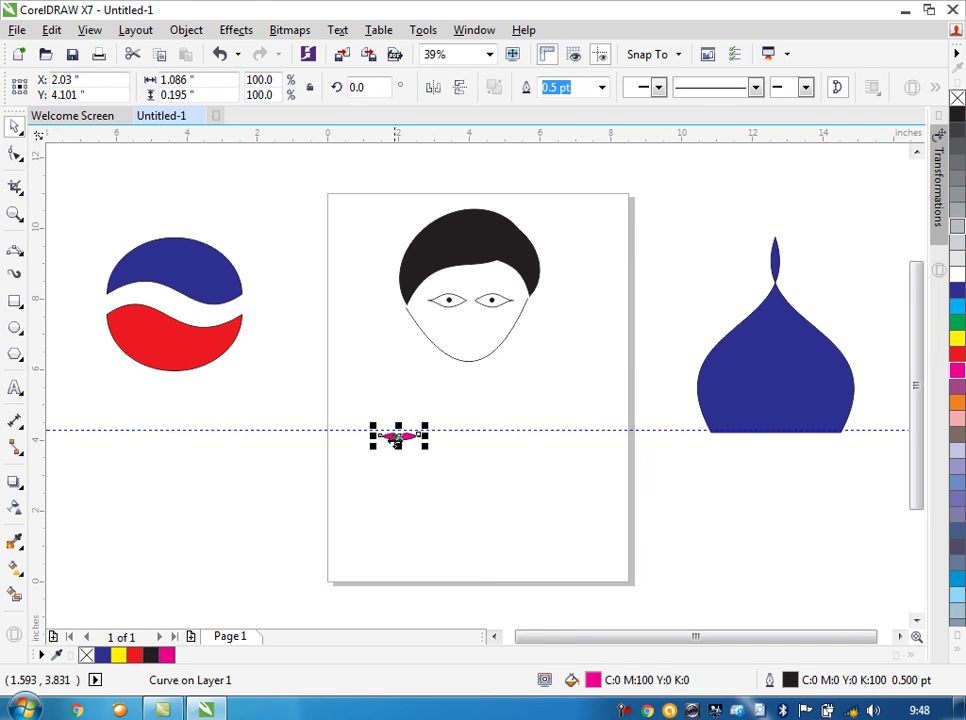
{"action": "left_click_drag", "start_coordinate": [396, 440], "coordinate": [473, 333]}
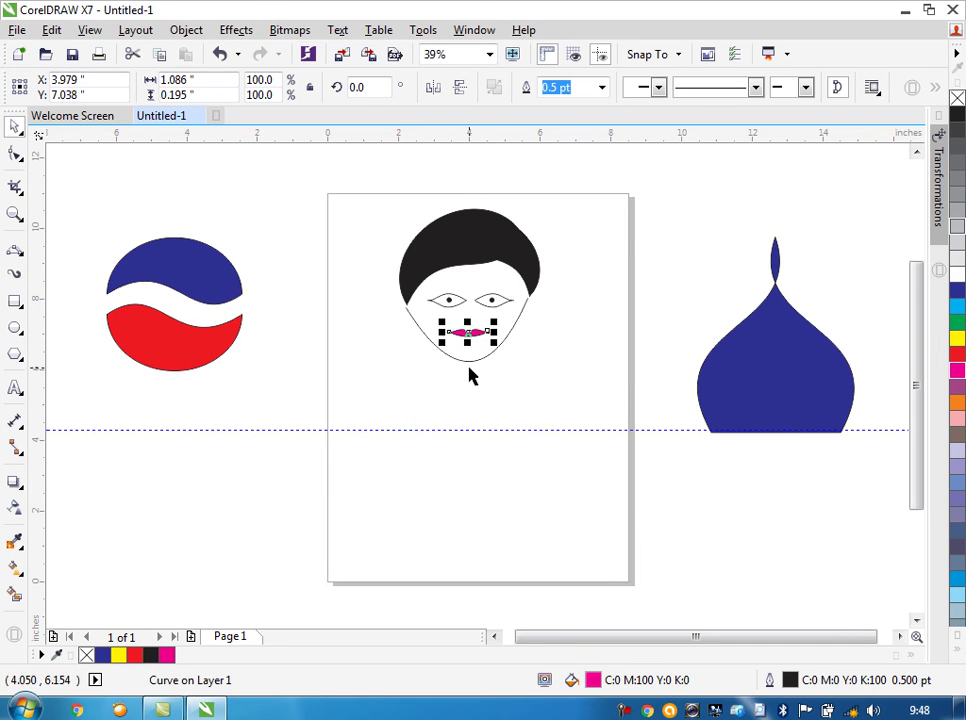
{"action": "left_click", "coordinate": [504, 400]}
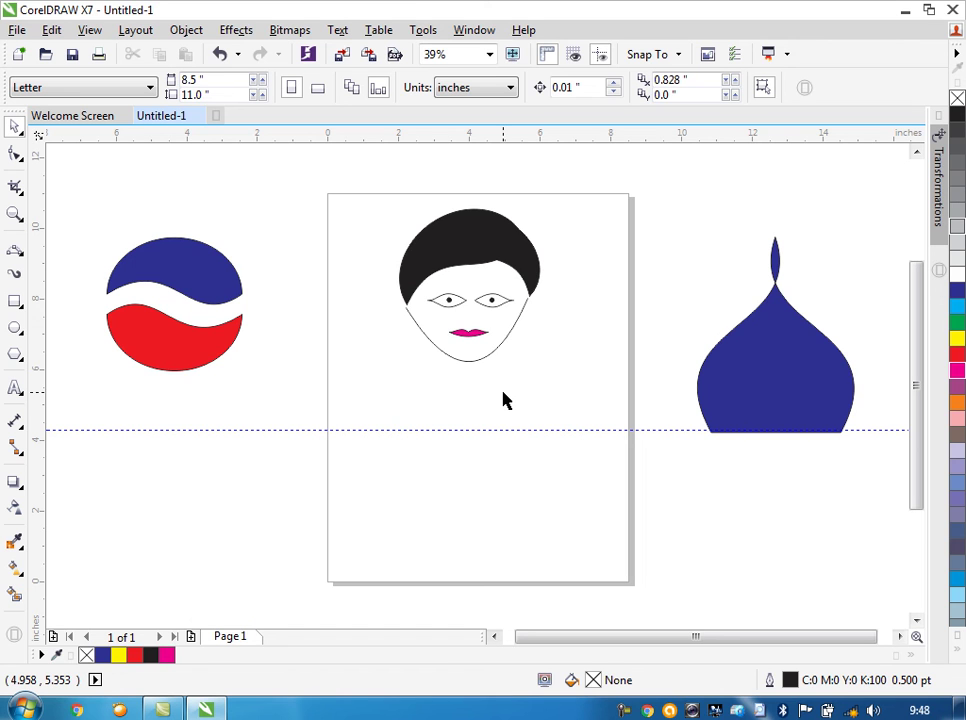
Draw the nose between the eyes and lips as a 3-point curve bulging left, about 0.21 inches wide and 0.71 inches high.
{"action": "key", "text": "z"}
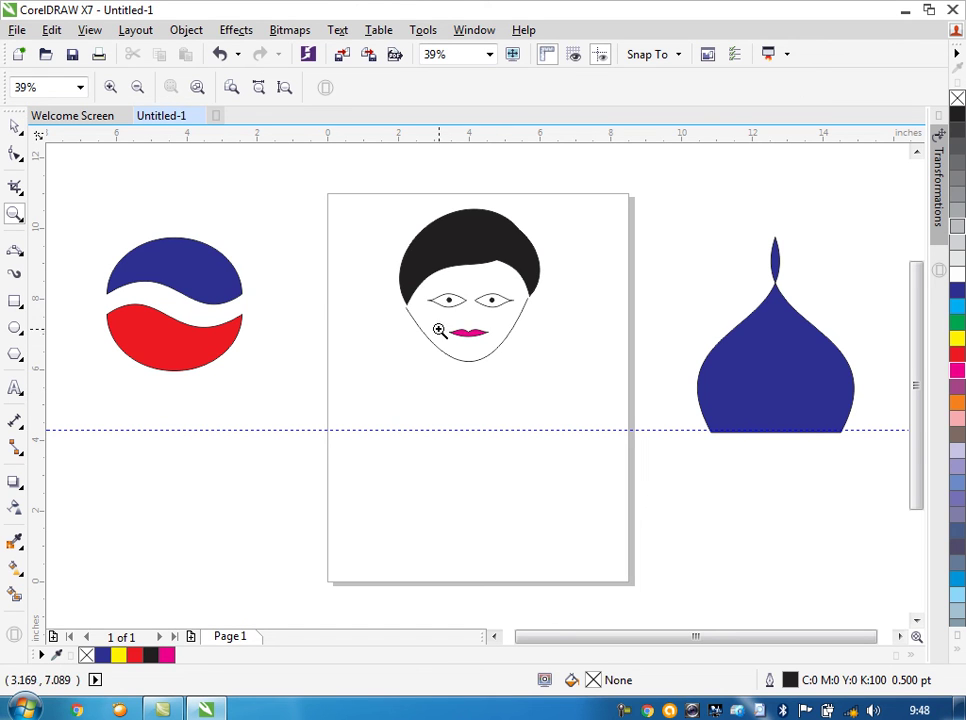
{"action": "left_click_drag", "start_coordinate": [524, 340], "coordinate": [552, 373]}
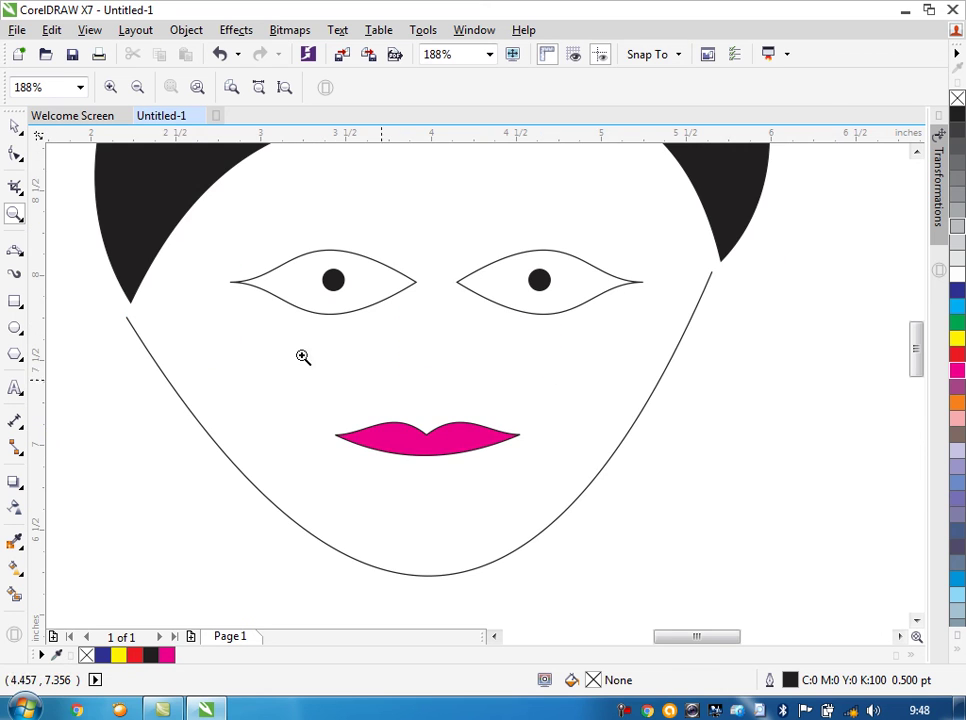
{"action": "left_click", "coordinate": [12, 249]}
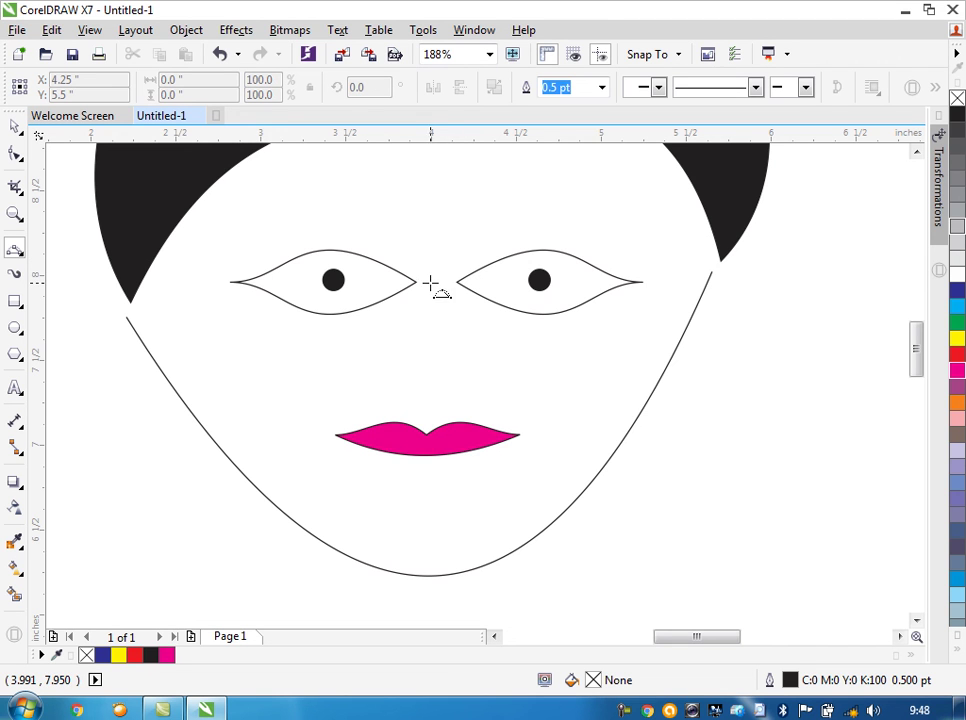
{"action": "left_click_drag", "start_coordinate": [435, 290], "coordinate": [423, 410]}
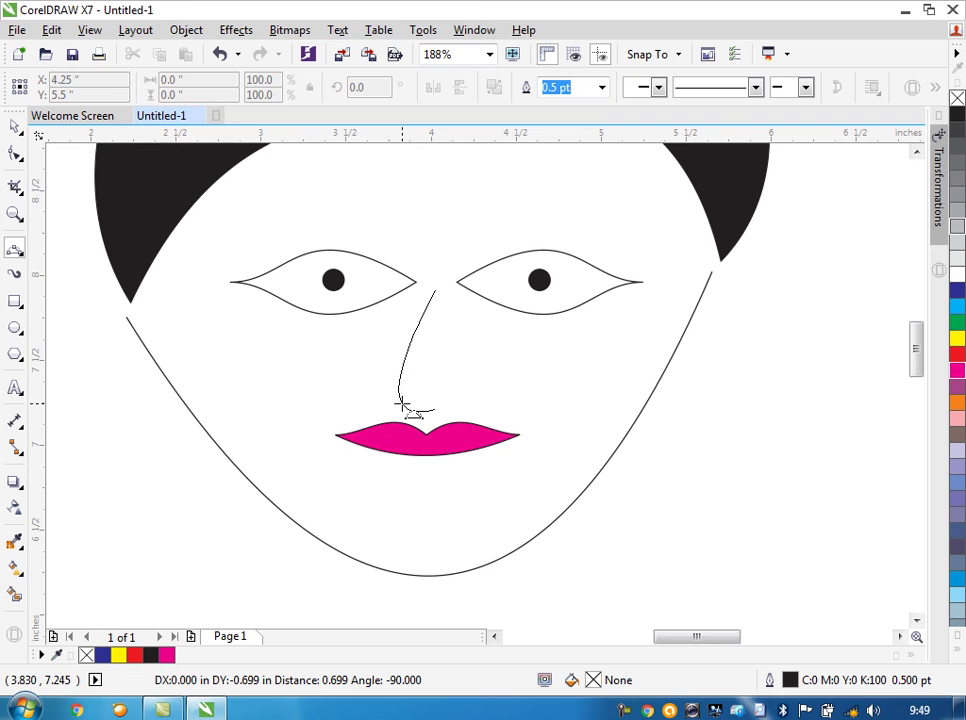
{"action": "left_click", "coordinate": [402, 404]}
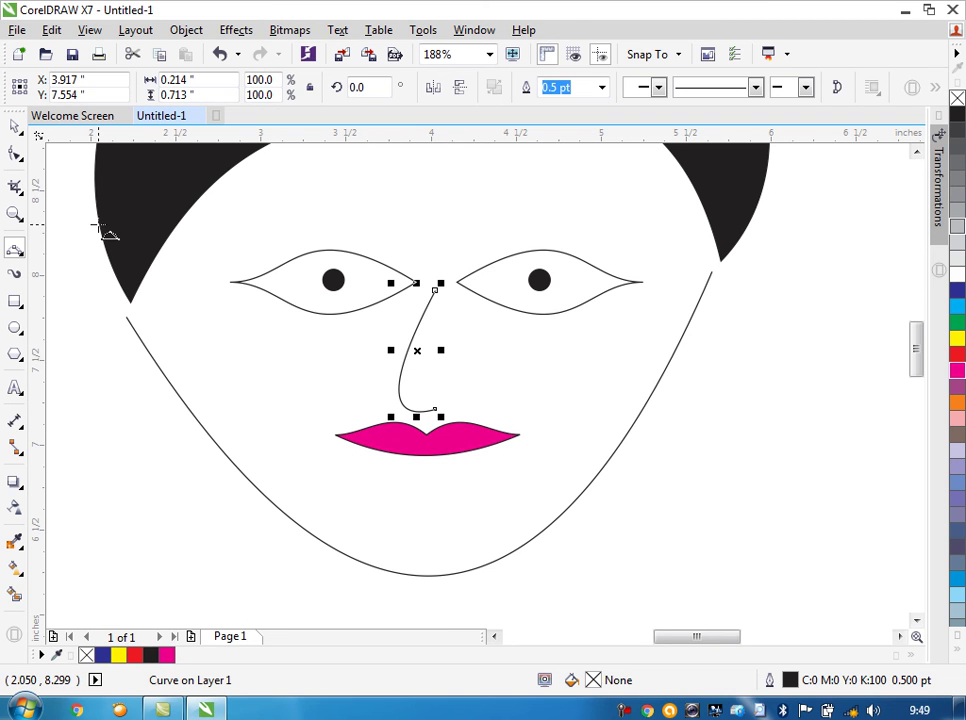
{"action": "left_click", "coordinate": [15, 126]}
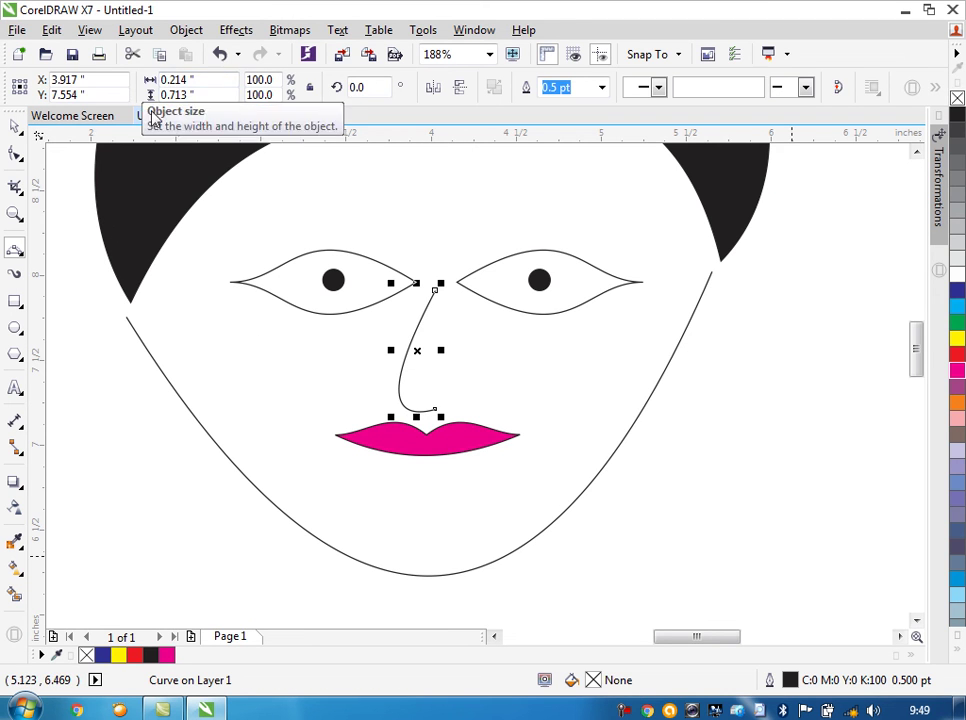
{"action": "left_click", "coordinate": [98, 485]}
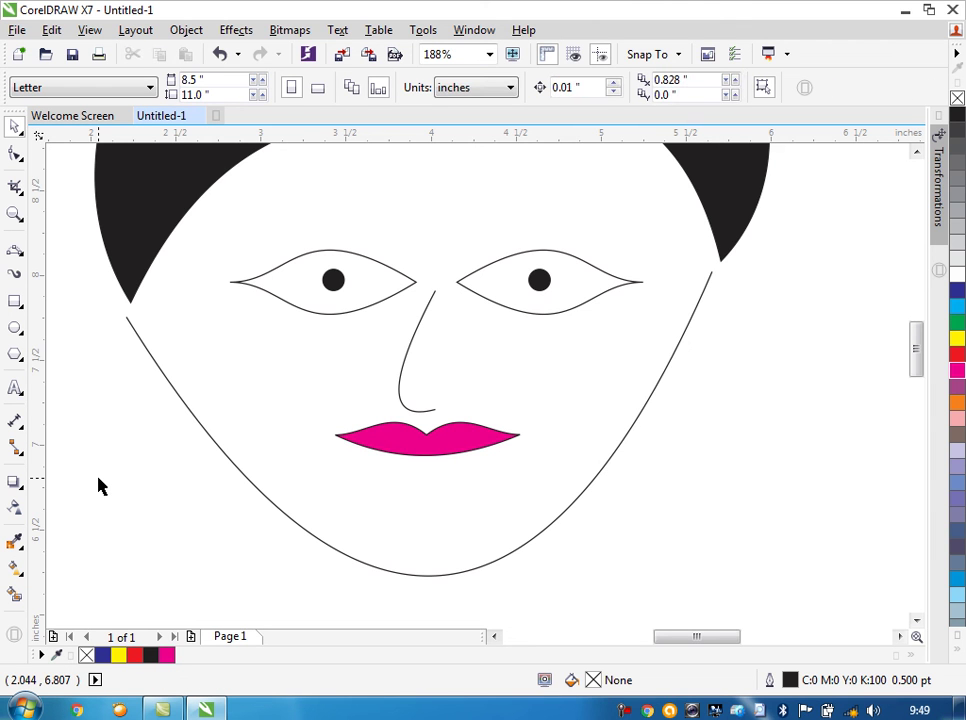
Group the hair, chin curve, eyes, pupils, nose and lips into one face object, then deselect it.
{"action": "key", "text": "F4"}
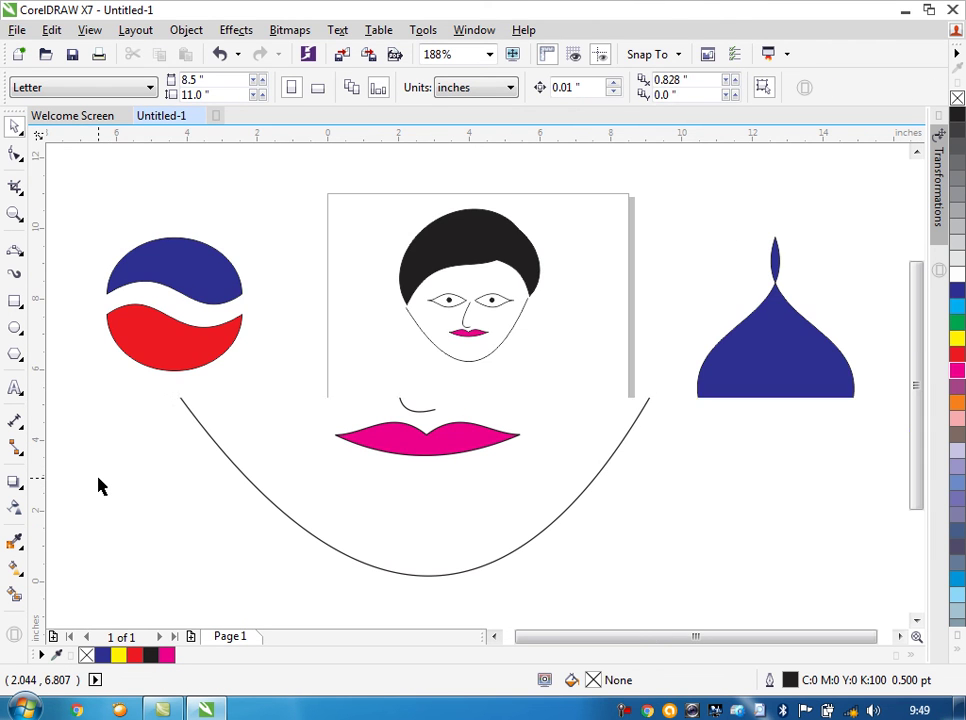
{"action": "left_click_drag", "start_coordinate": [367, 198], "coordinate": [602, 485]}
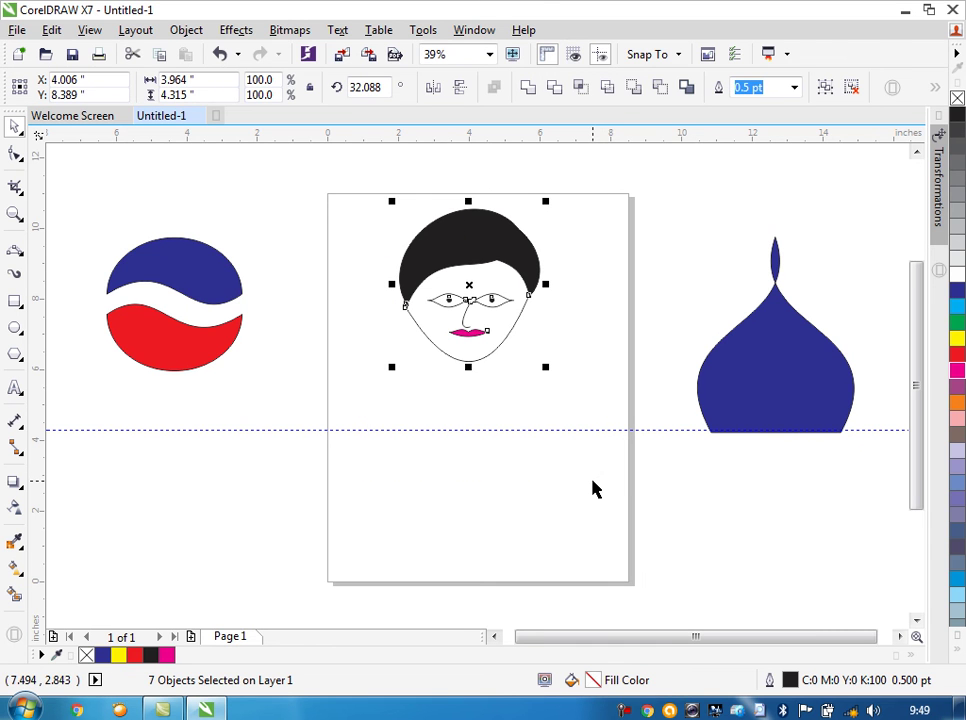
{"action": "key", "text": "ctrl+g"}
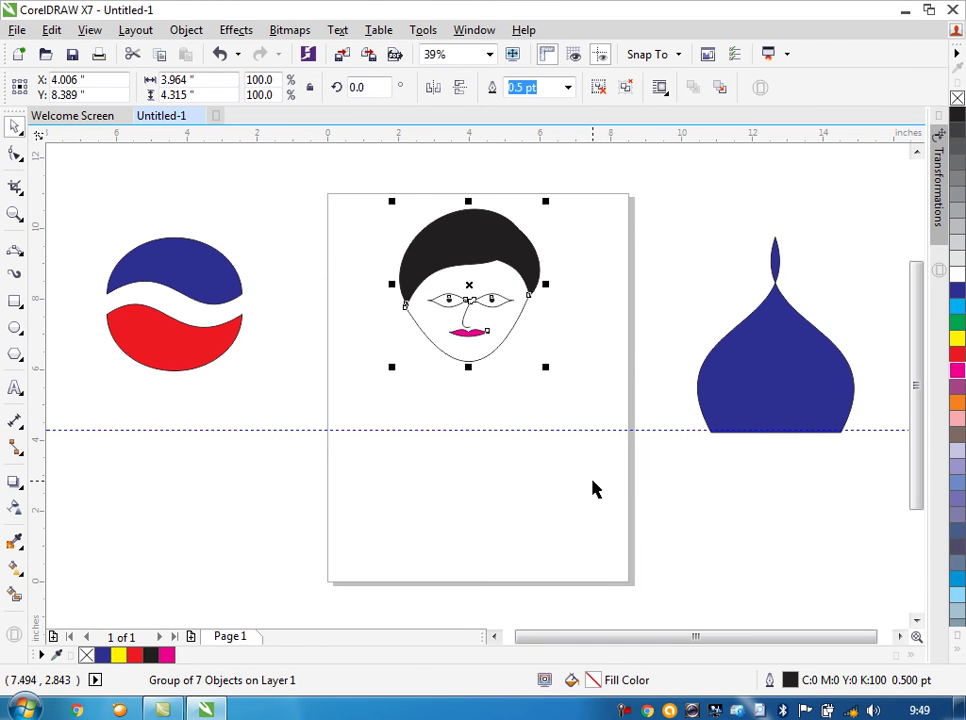
{"action": "key", "text": "Escape"}
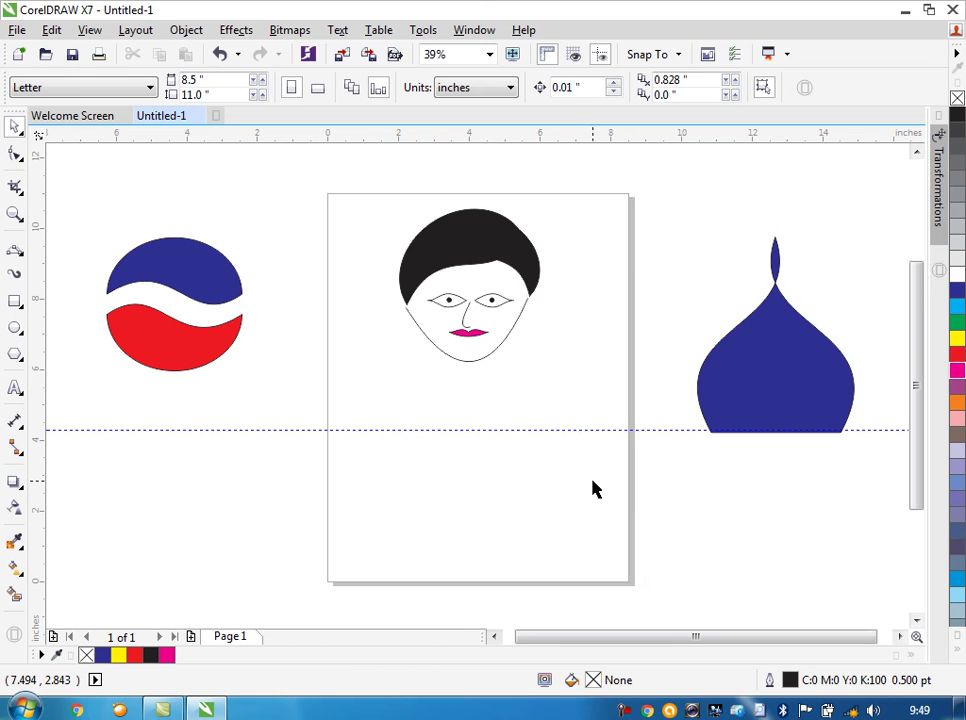